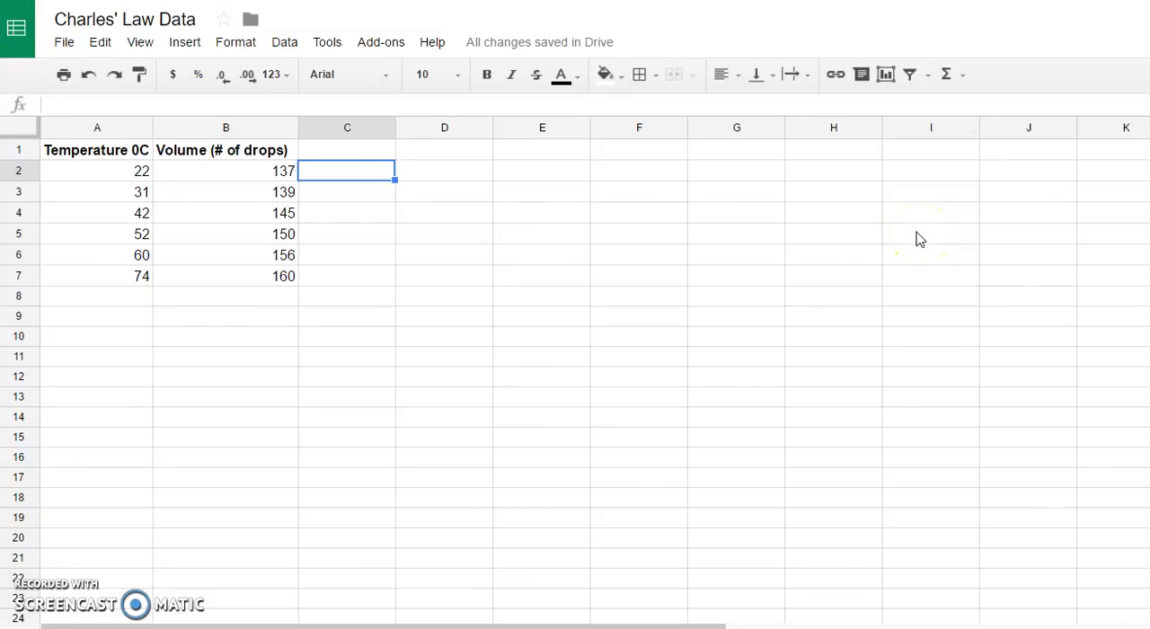
- Insert a scatter chart of volume versus temperature from A1:B7 and move it beside the data table
left_click(93, 159)
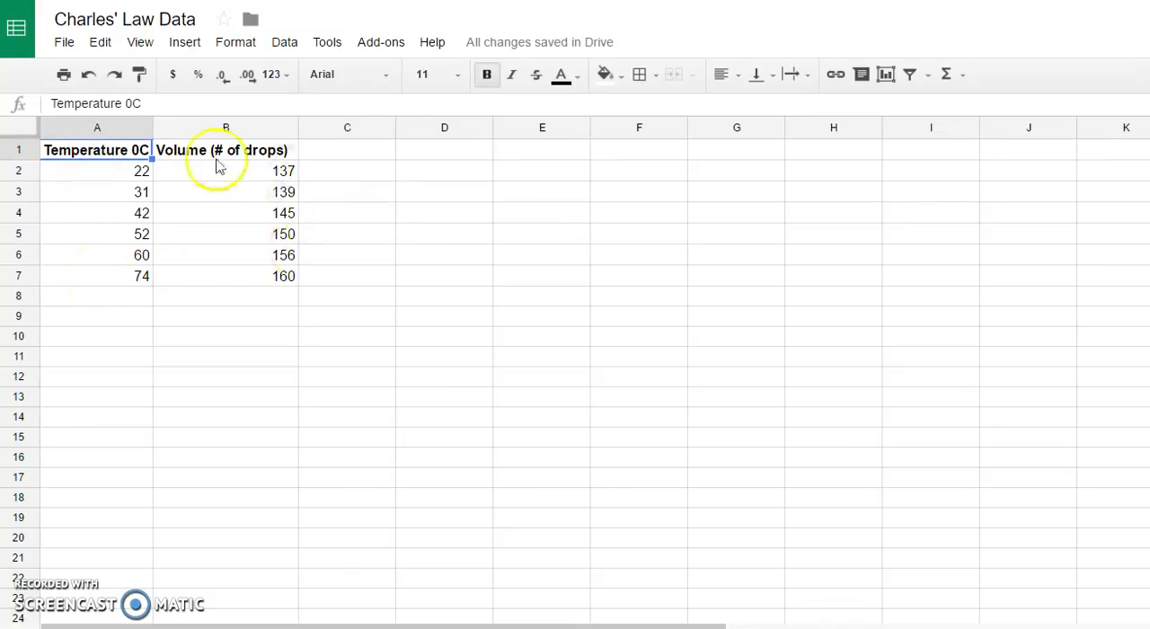
left_click(185, 154)
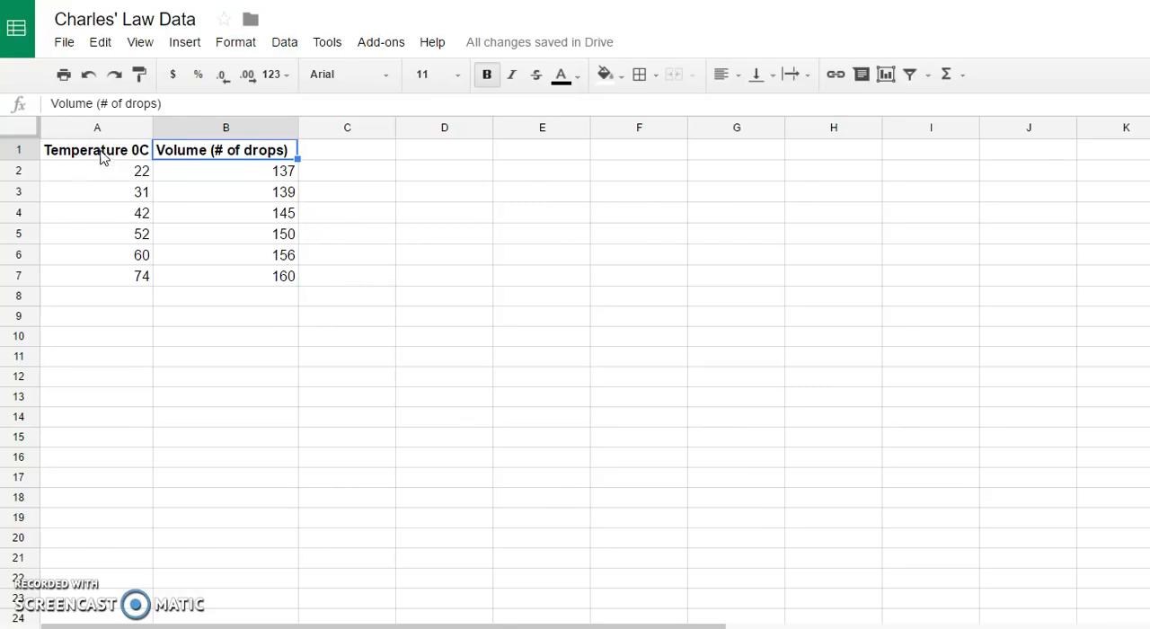
left_click_drag(102, 155, 217, 280)
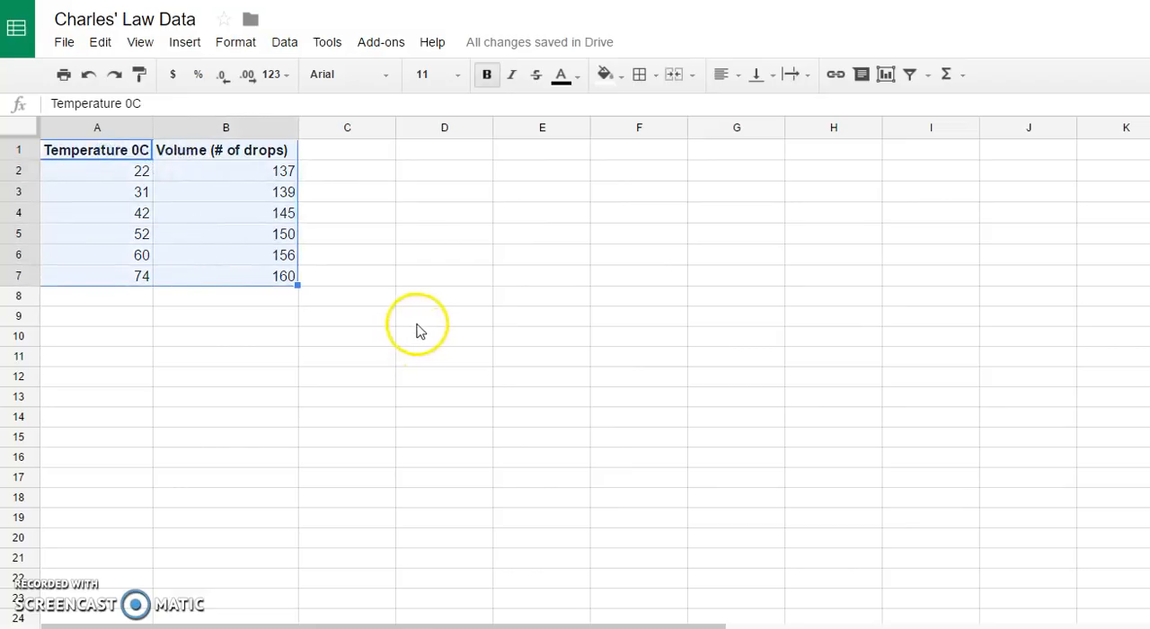
left_click(185, 45)
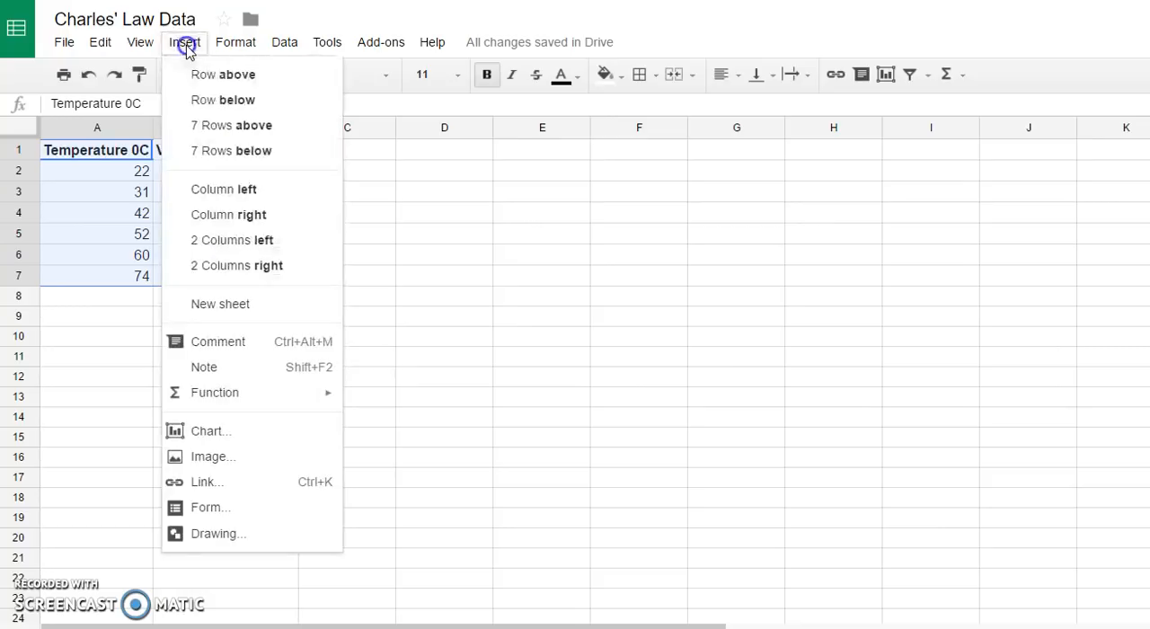
left_click(209, 433)
left_click(306, 564)
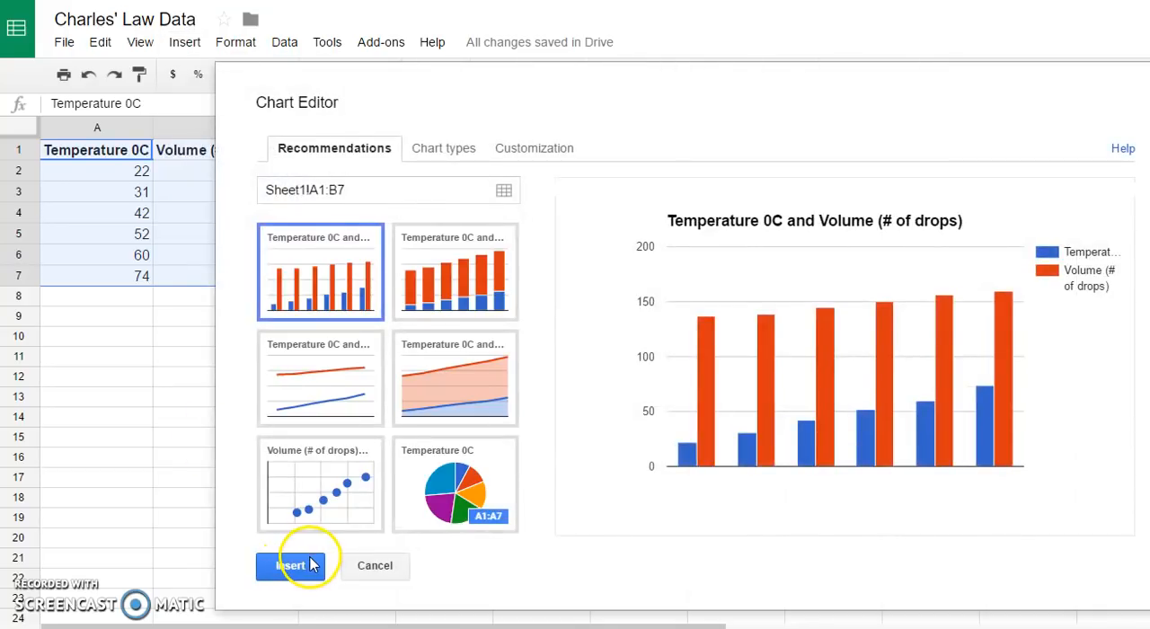
left_click(346, 517)
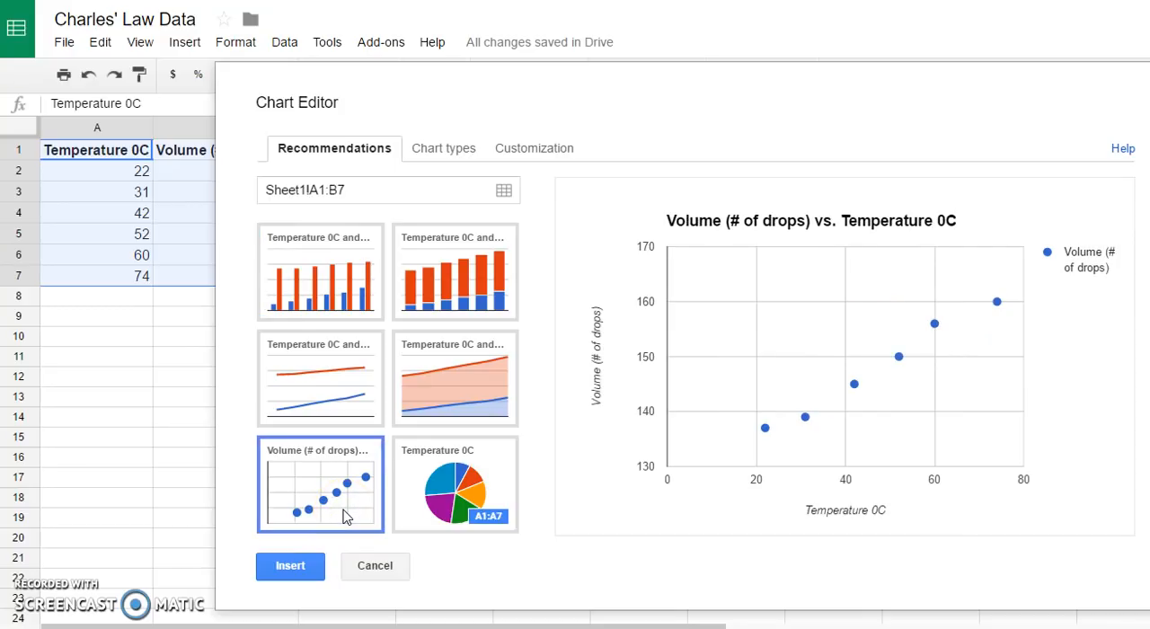
left_click(298, 575)
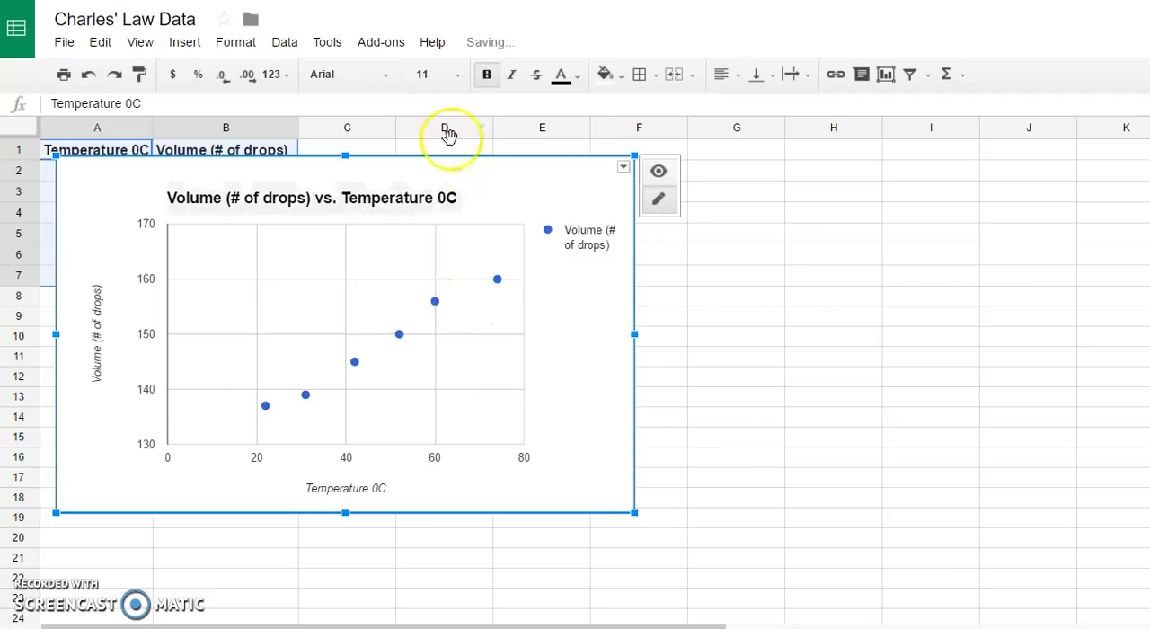
left_click_drag(434, 167, 746, 166)
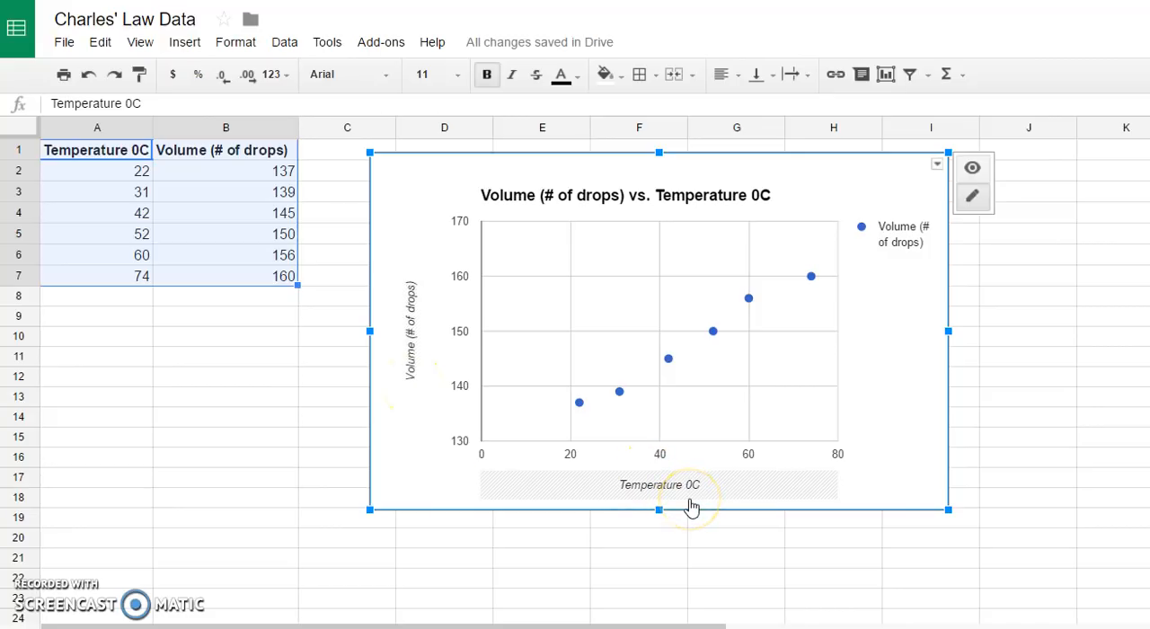
- Shorten the chart title to "Volume vs. Temperature" and color it purple
left_click(723, 494)
left_click(647, 211)
left_click(645, 200)
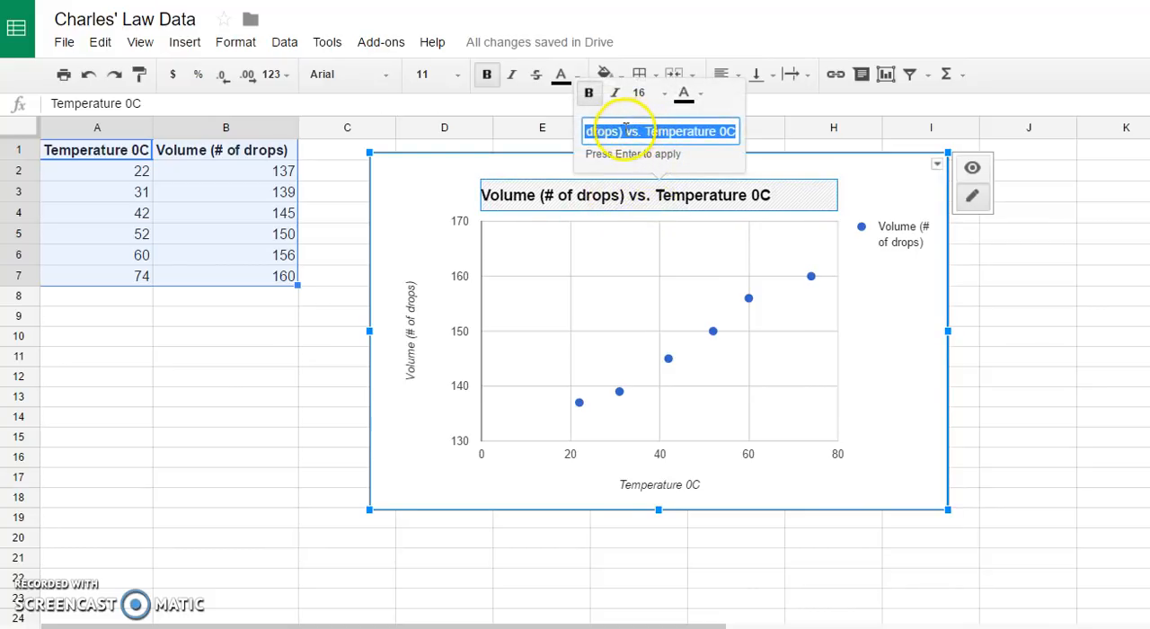
left_click(626, 127)
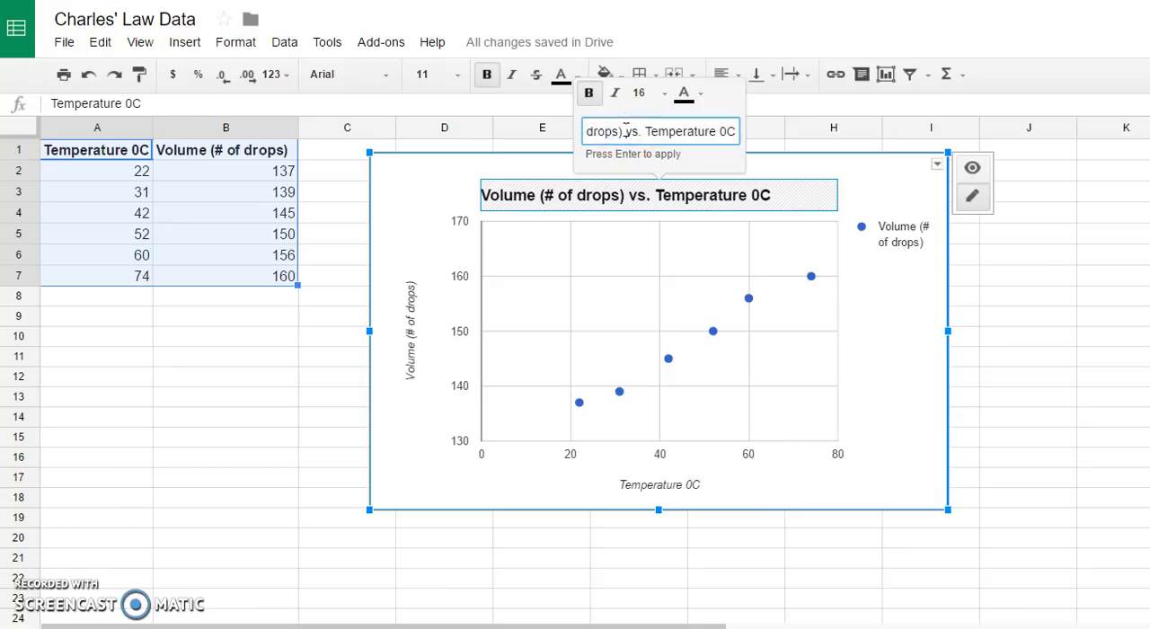
key("BackSpace")
key("BackSpace")
key("BackSpace")
key("BackSpace")
key("BackSpace")
key("BackSpace")
key("BackSpace")
key("BackSpace")
key("BackSpace")
key("BackSpace")
key("BackSpace")
key("BackSpace")
key("BackSpace")
left_click(724, 132)
key("Delete")
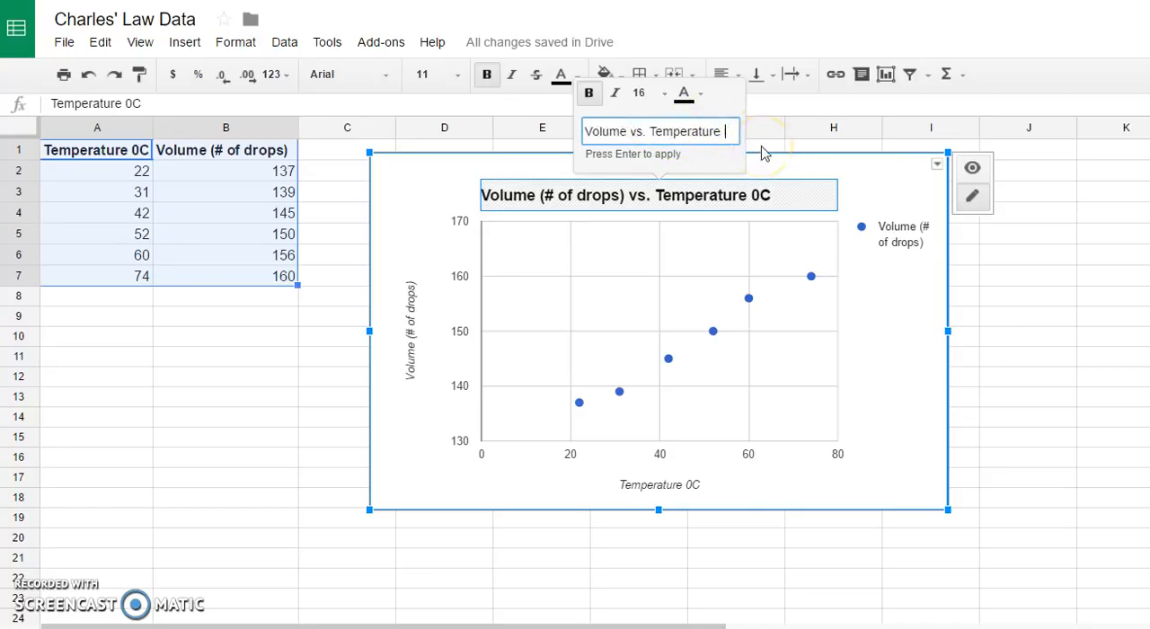
left_click(804, 152)
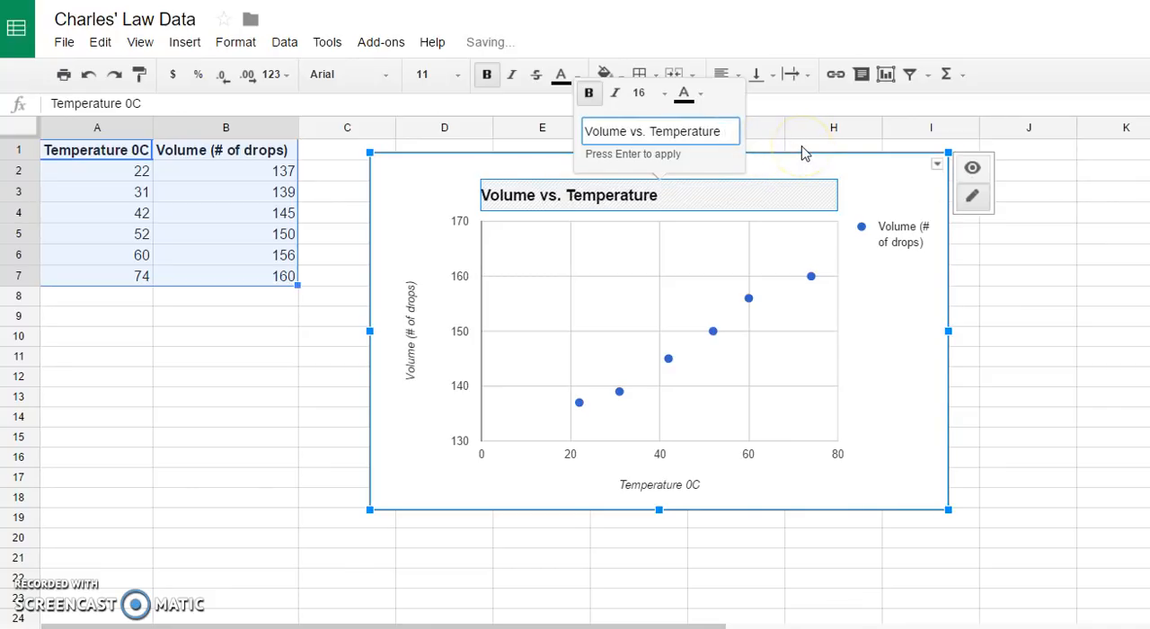
left_click(698, 96)
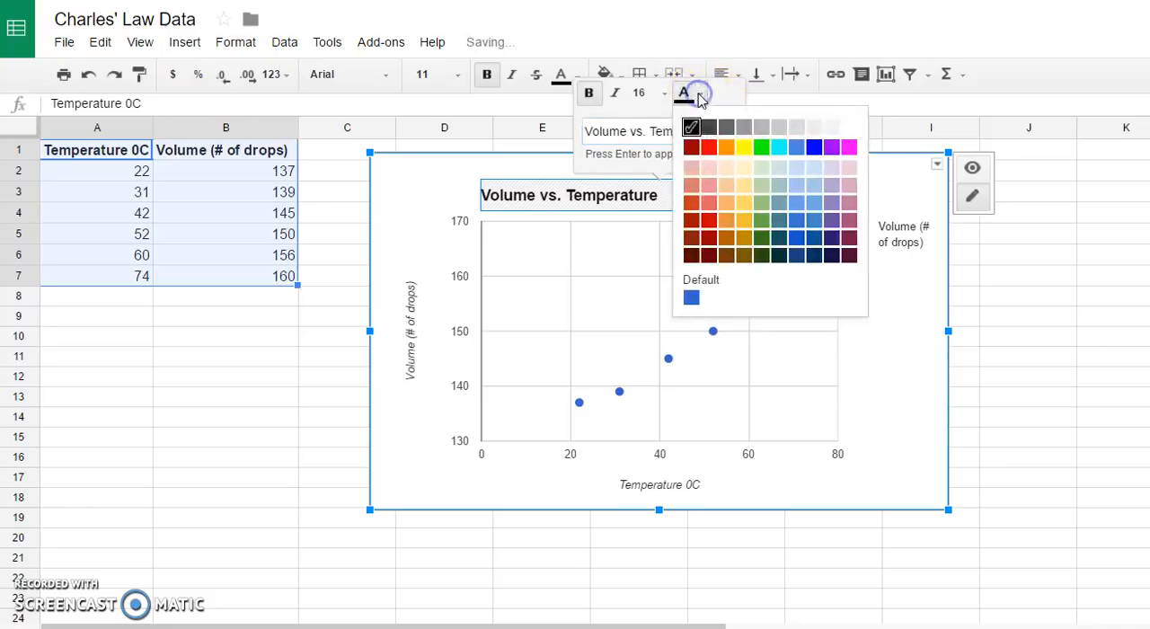
left_click(829, 150)
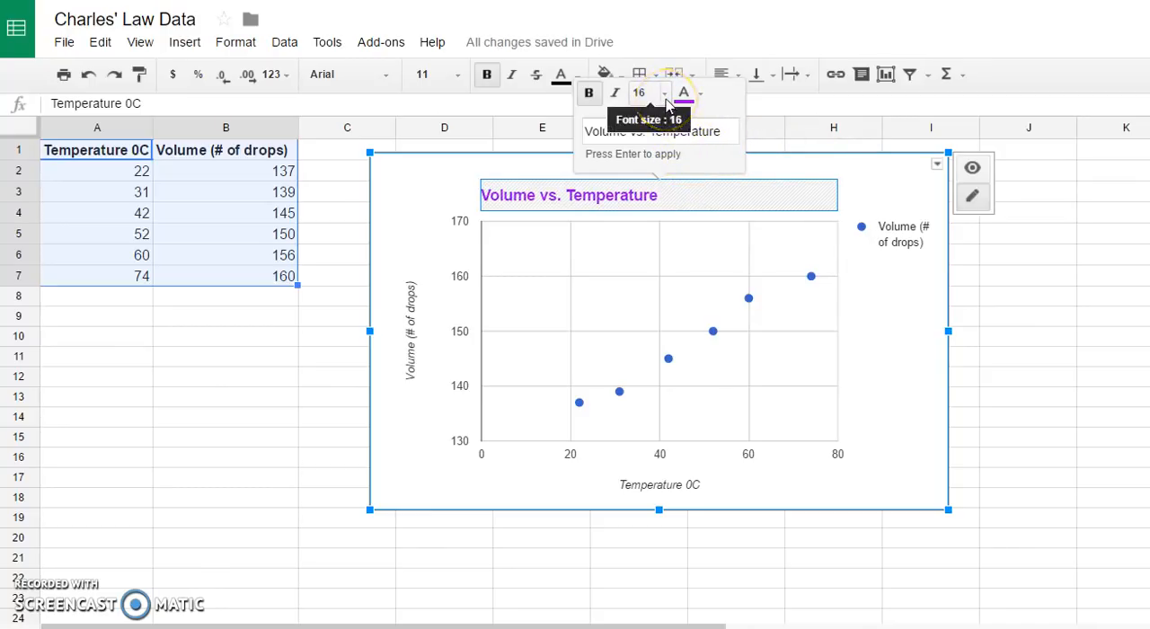
- Try toggling bold and applying italic on the chart title, and undo the italic formatting
left_click(588, 94)
left_click(588, 93)
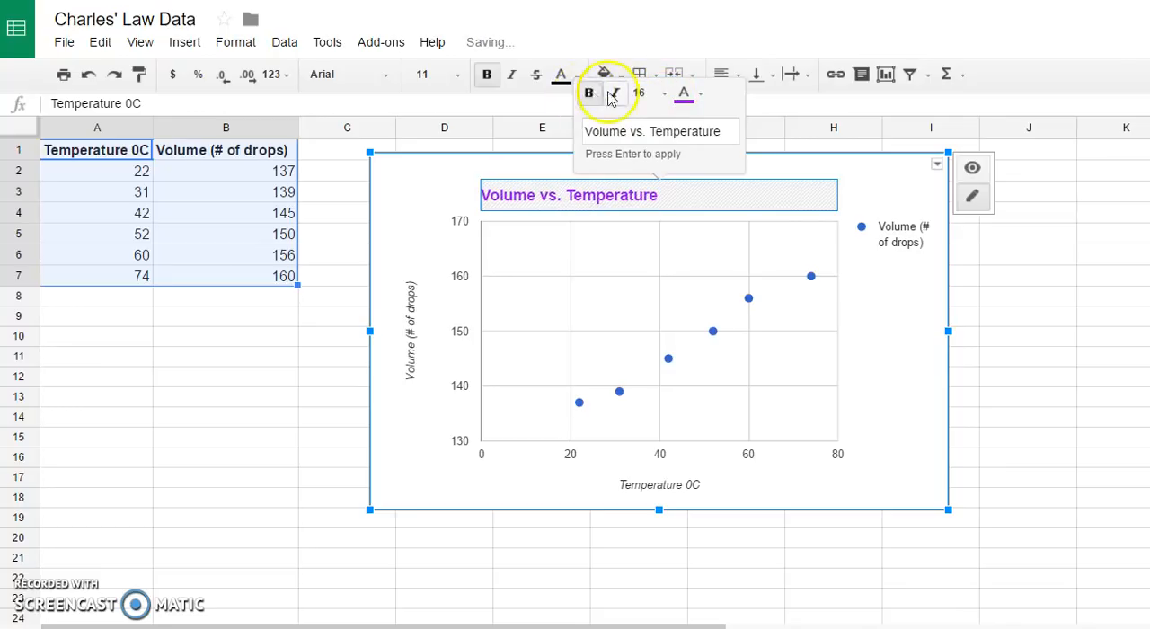
left_click(615, 96)
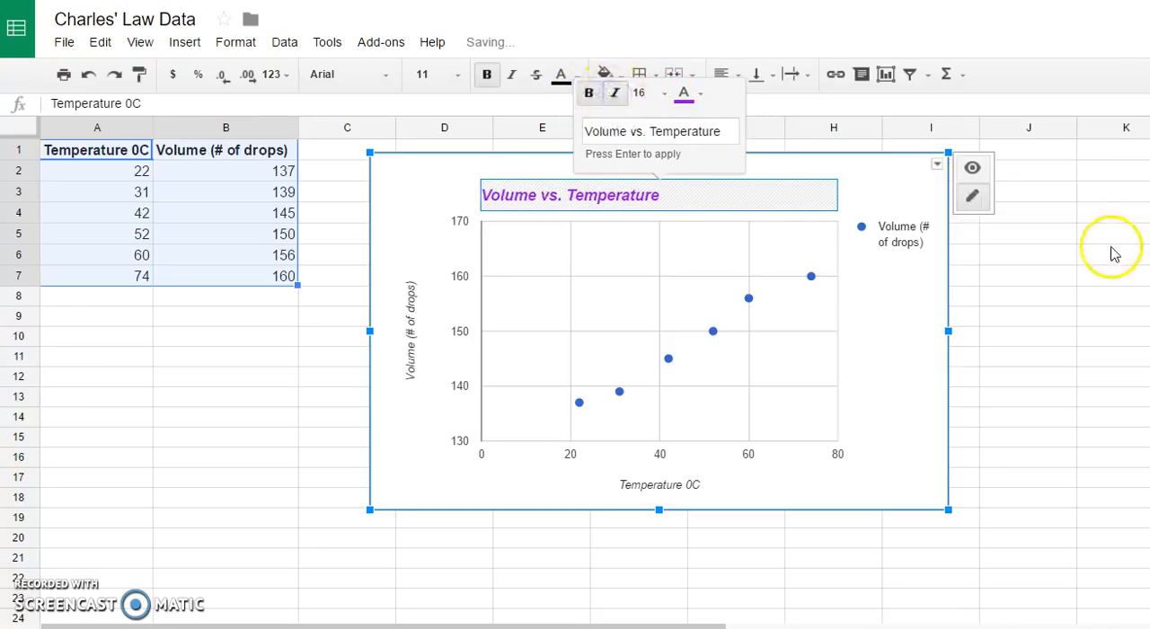
key("ctrl+z")
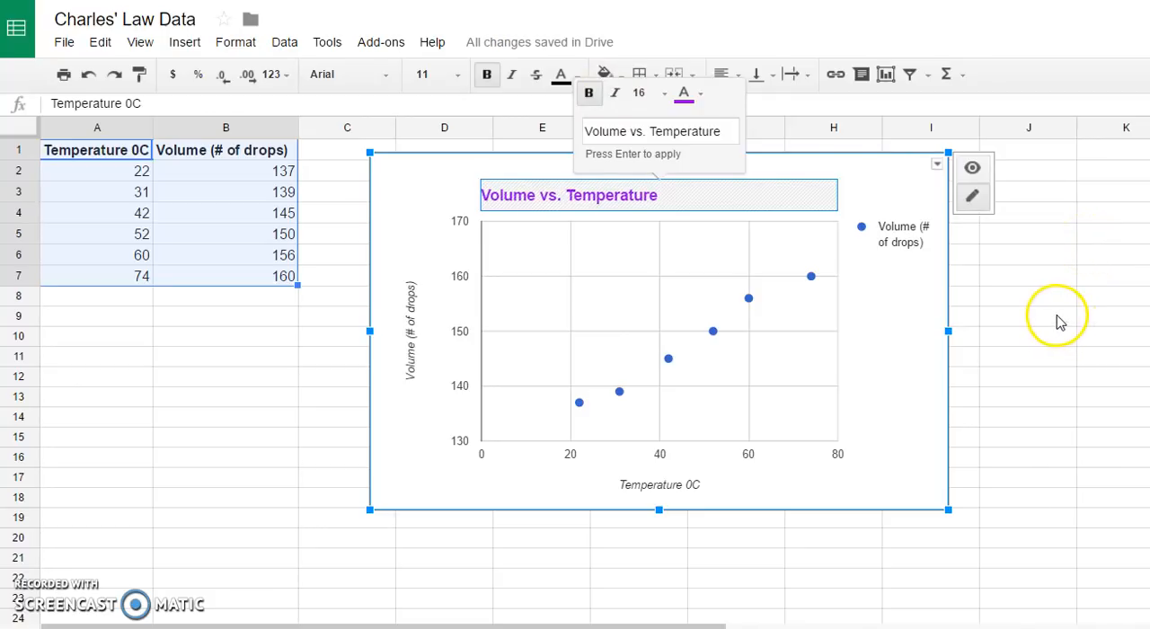
- In the advanced chart editor, set the legend text color to blue and the chart font to Georgia
left_click(972, 198)
right_click(902, 355)
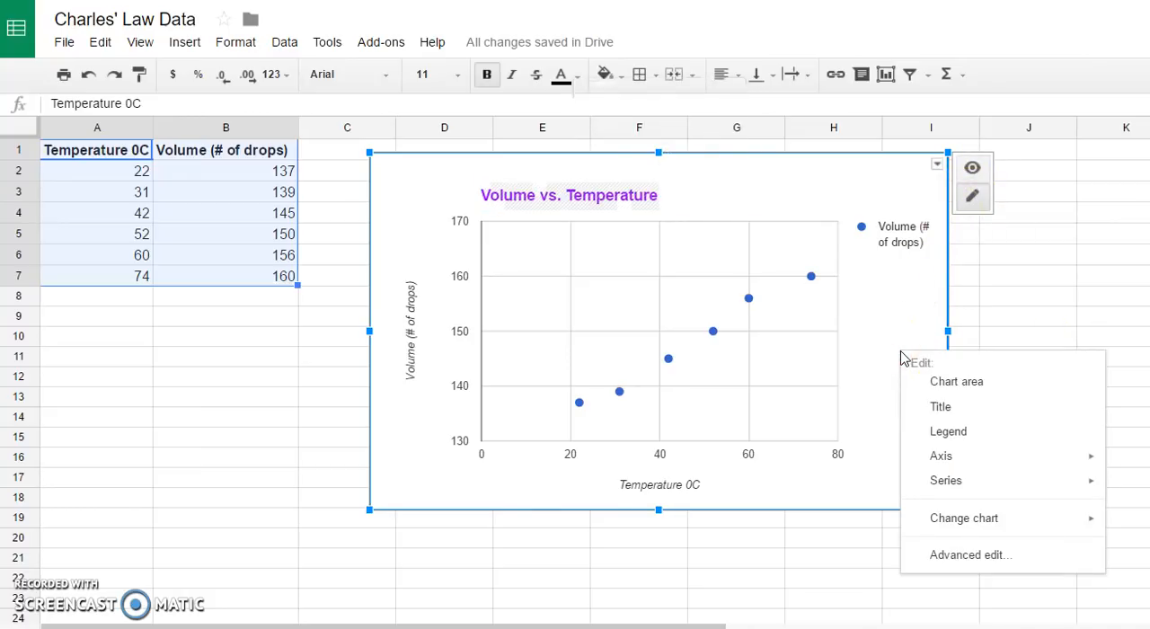
left_click(905, 407)
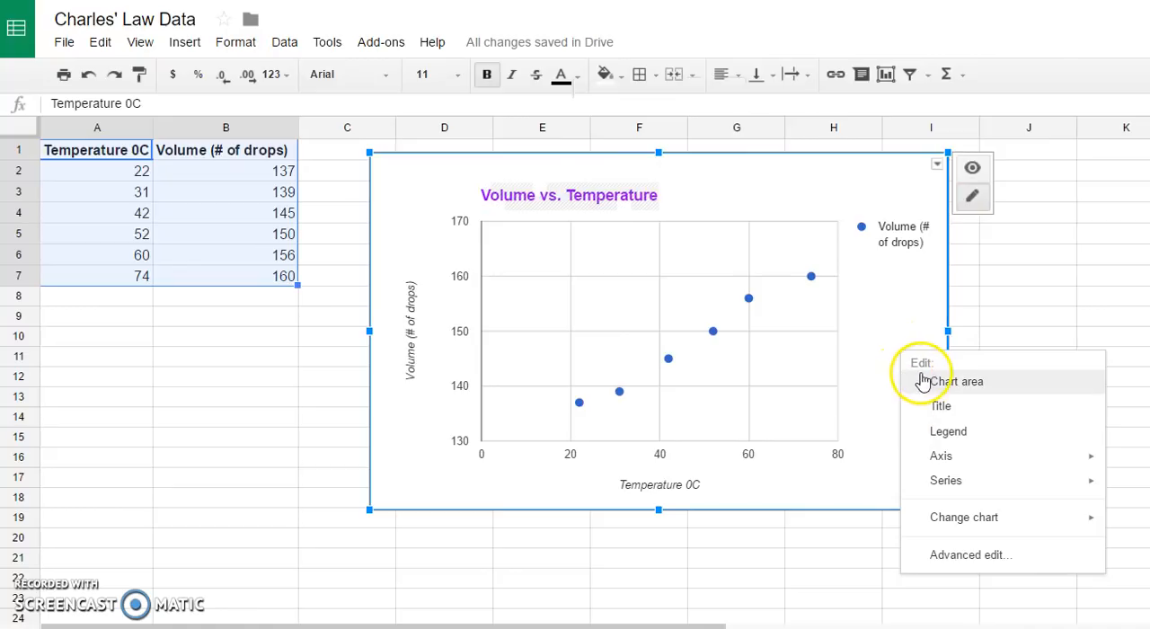
mouse_move(937, 455)
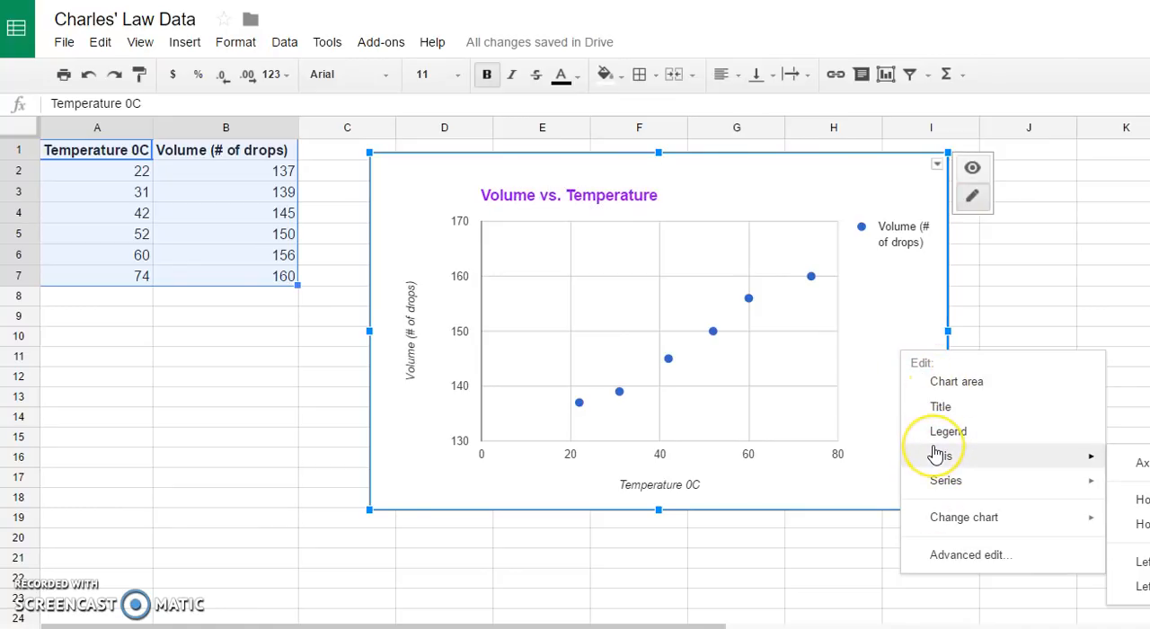
left_click(942, 557)
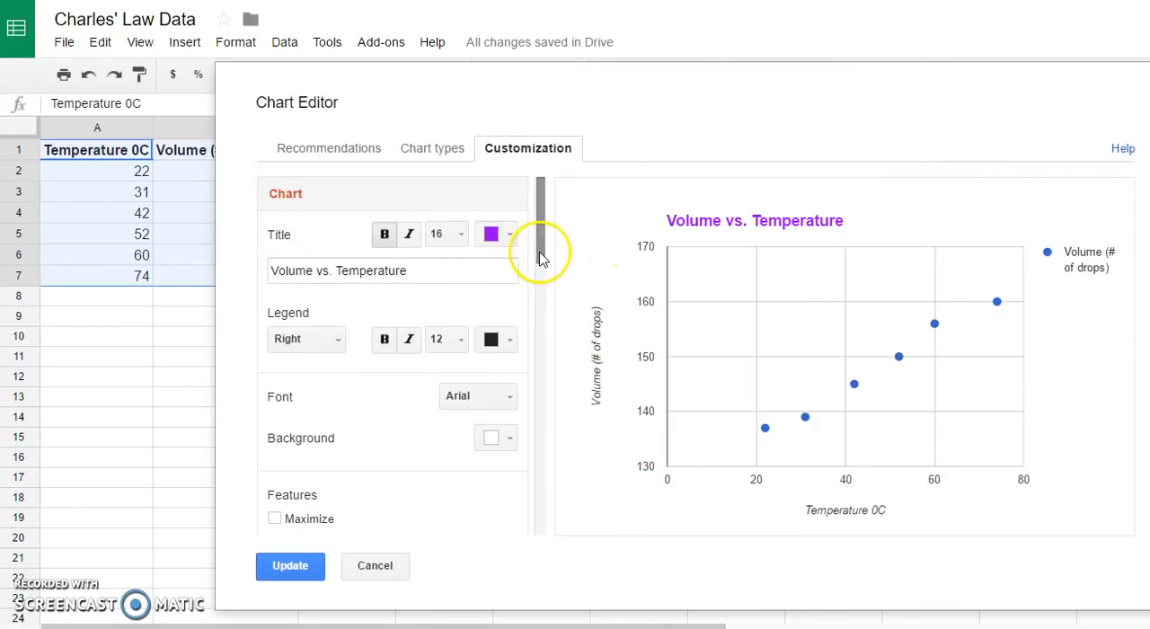
left_click_drag(539, 258, 540, 266)
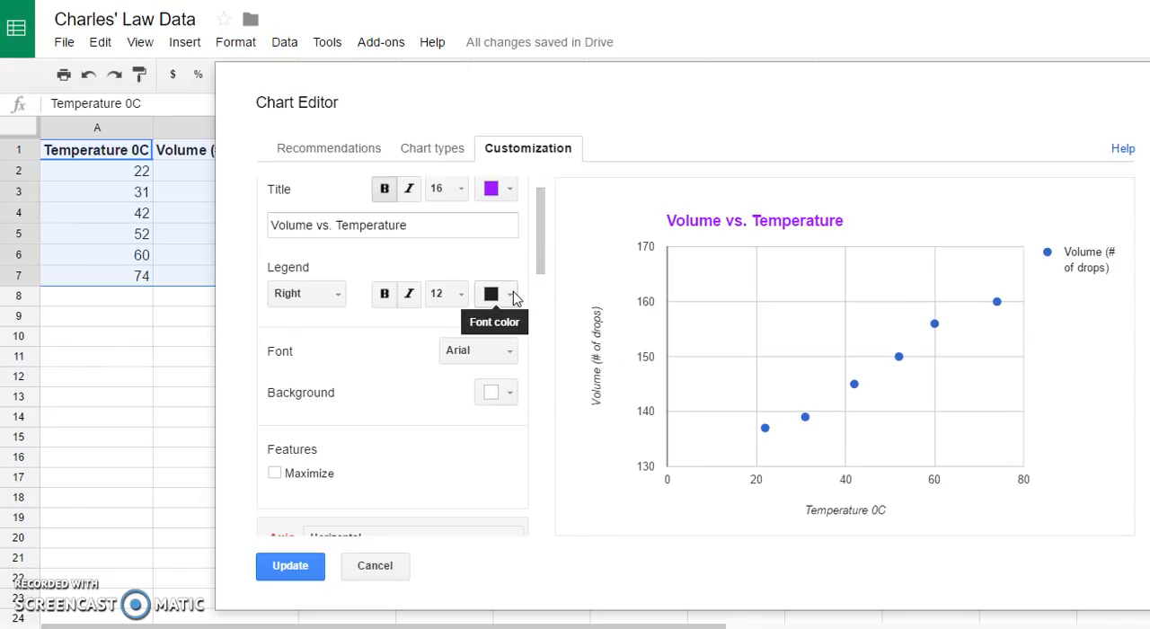
left_click(510, 296)
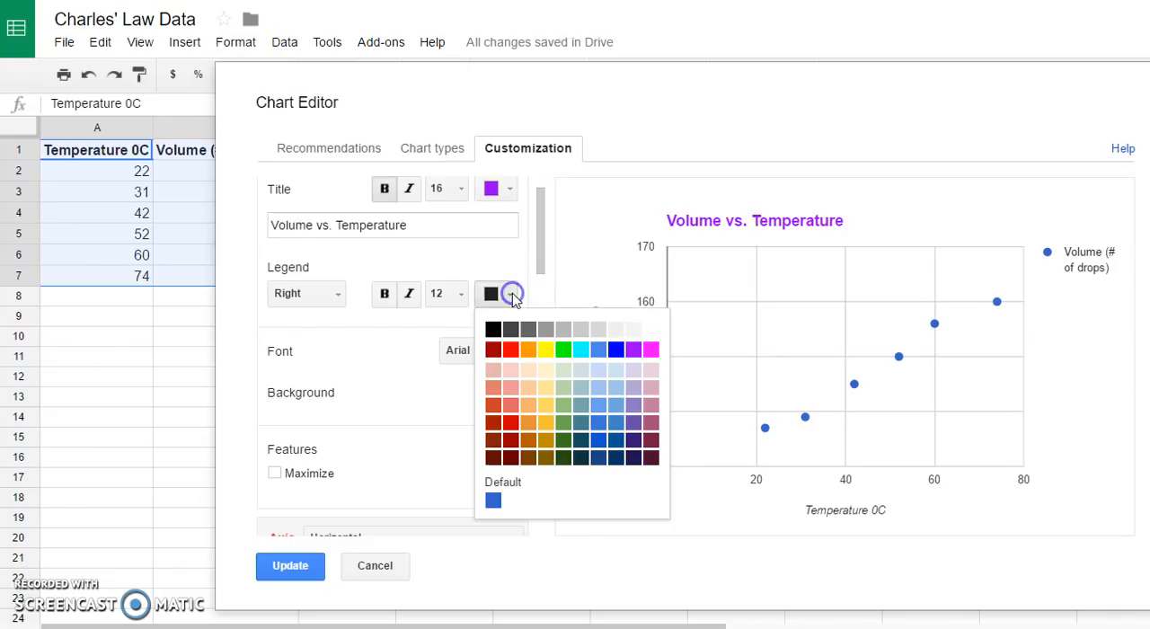
left_click(615, 350)
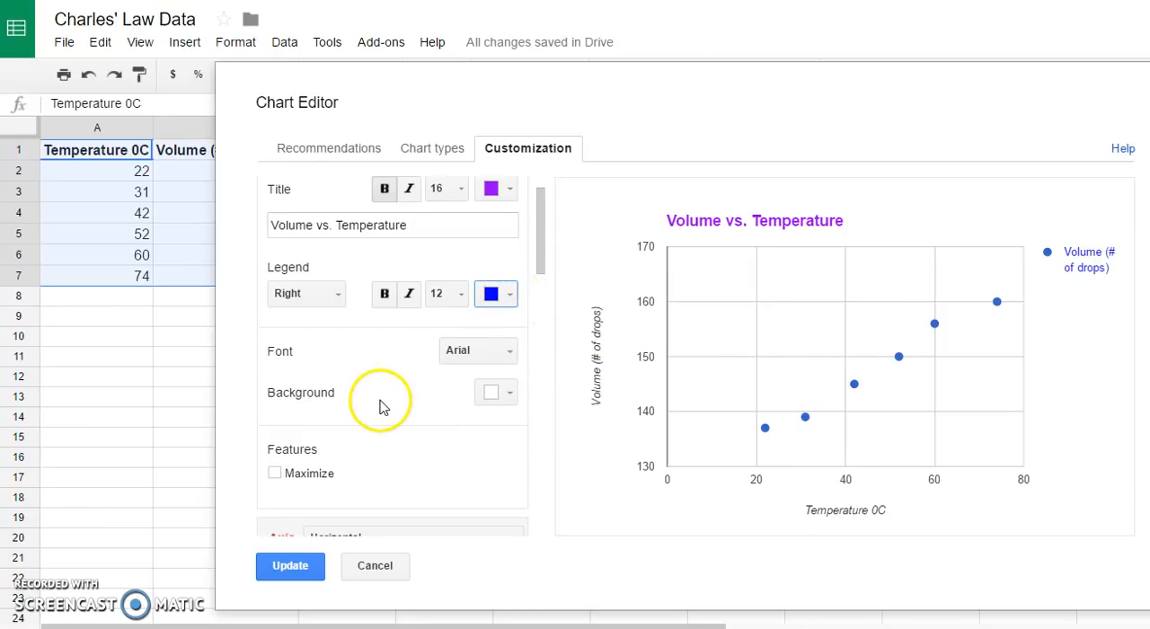
left_click(508, 351)
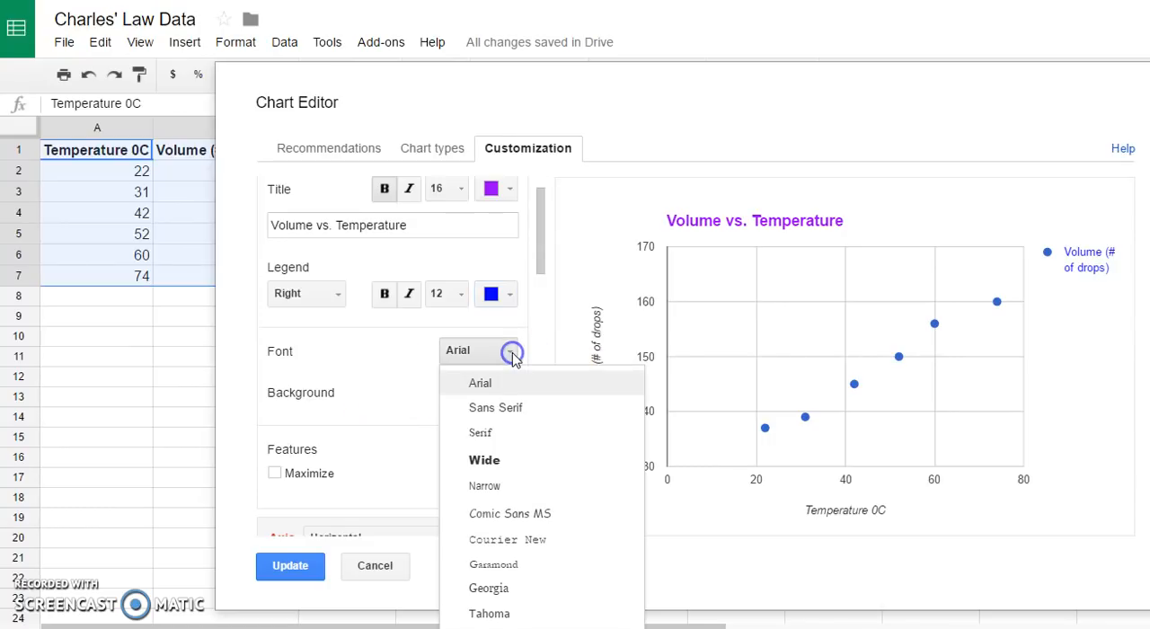
left_click(503, 587)
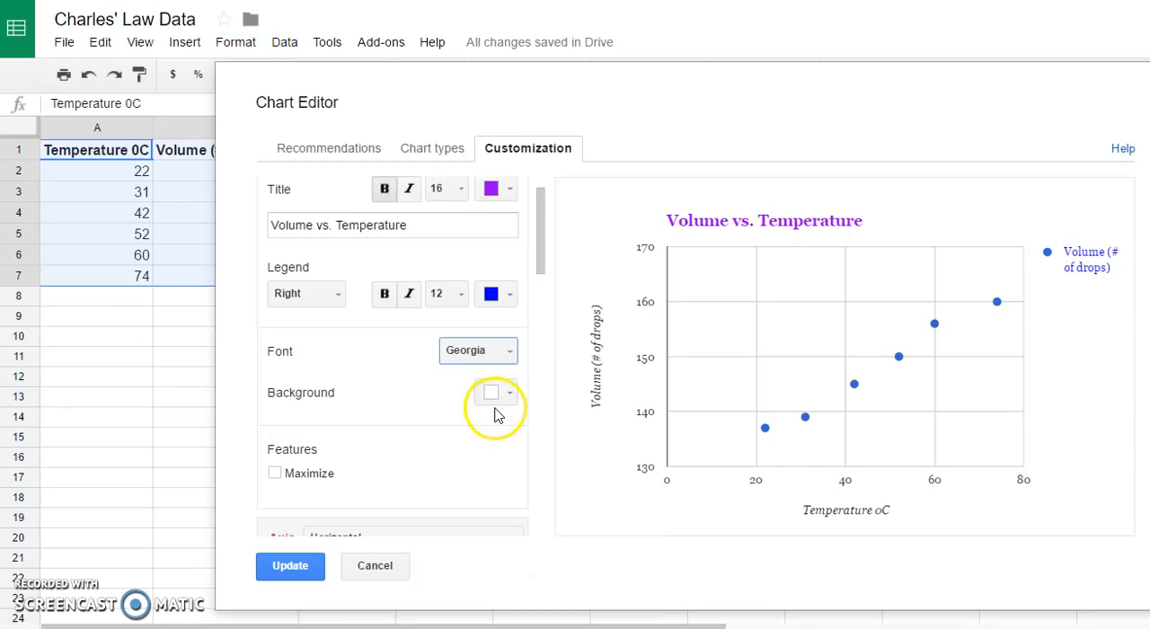
- Format the horizontal axis title and axis labels in bold blue
scroll(454, 472, "down", 2)
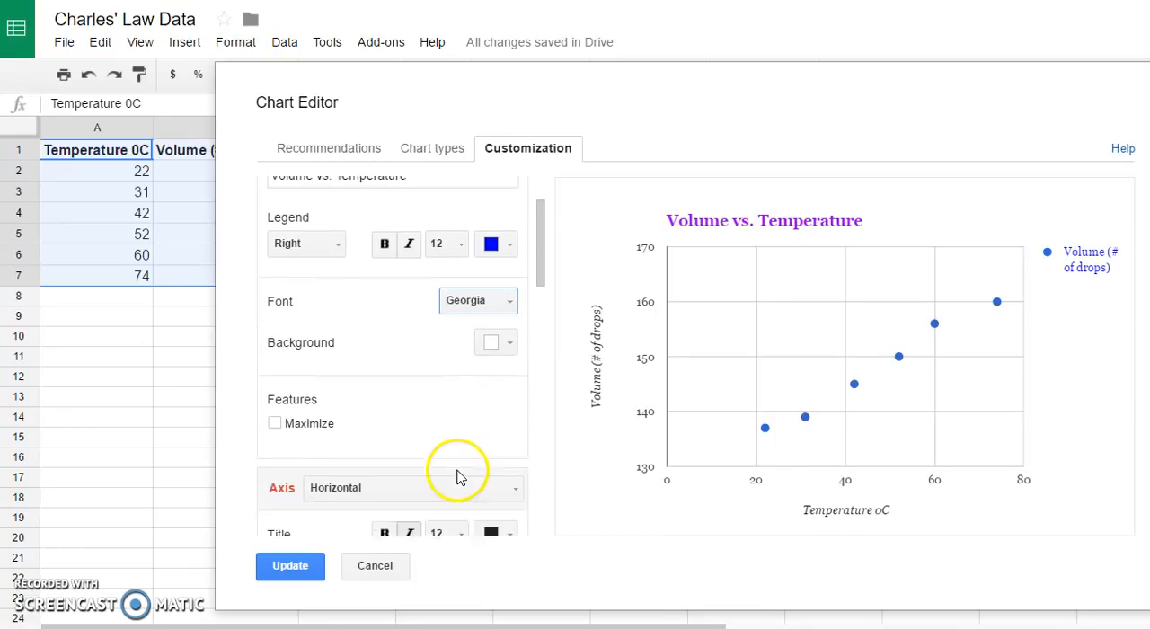
scroll(451, 450, "down", 1)
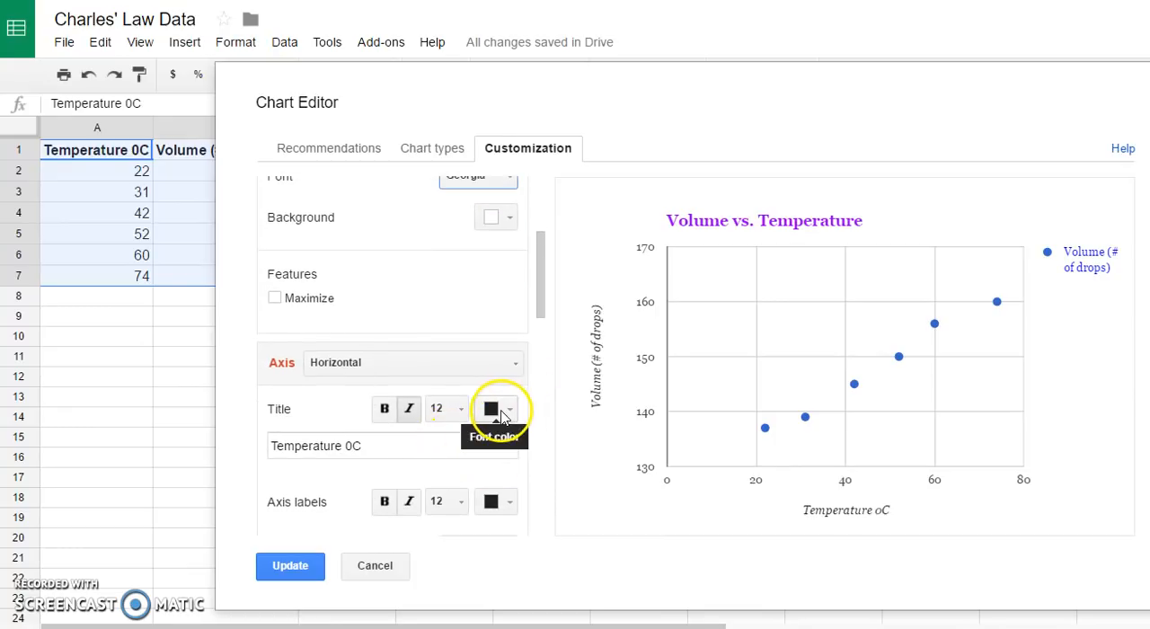
left_click(505, 410)
left_click(616, 463)
left_click(503, 502)
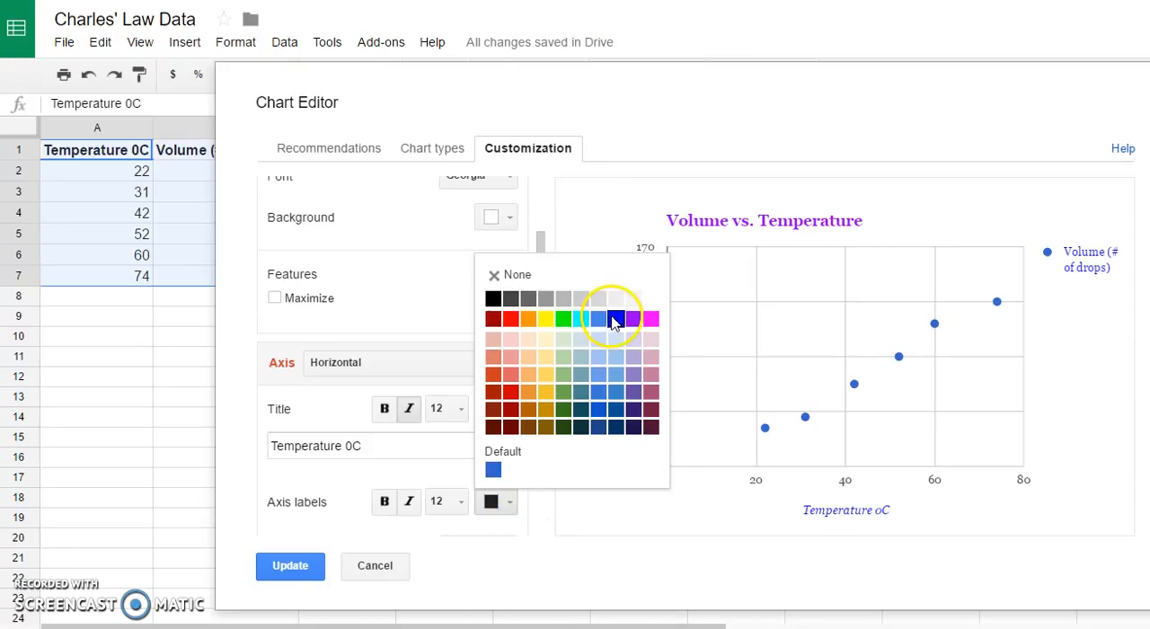
left_click(616, 319)
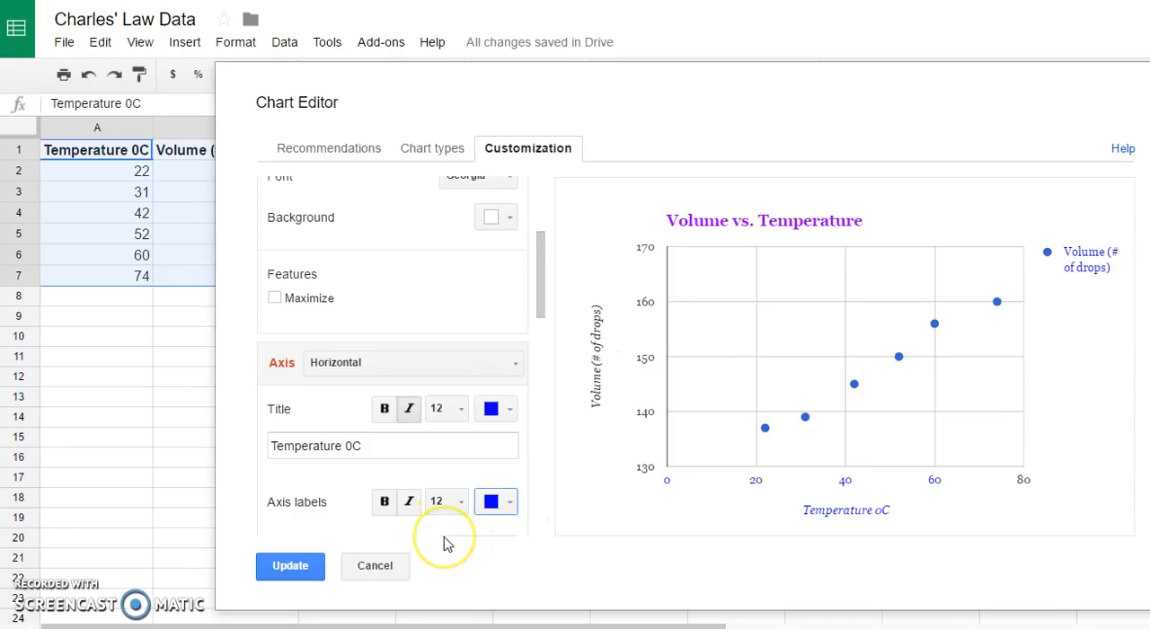
left_click(385, 409)
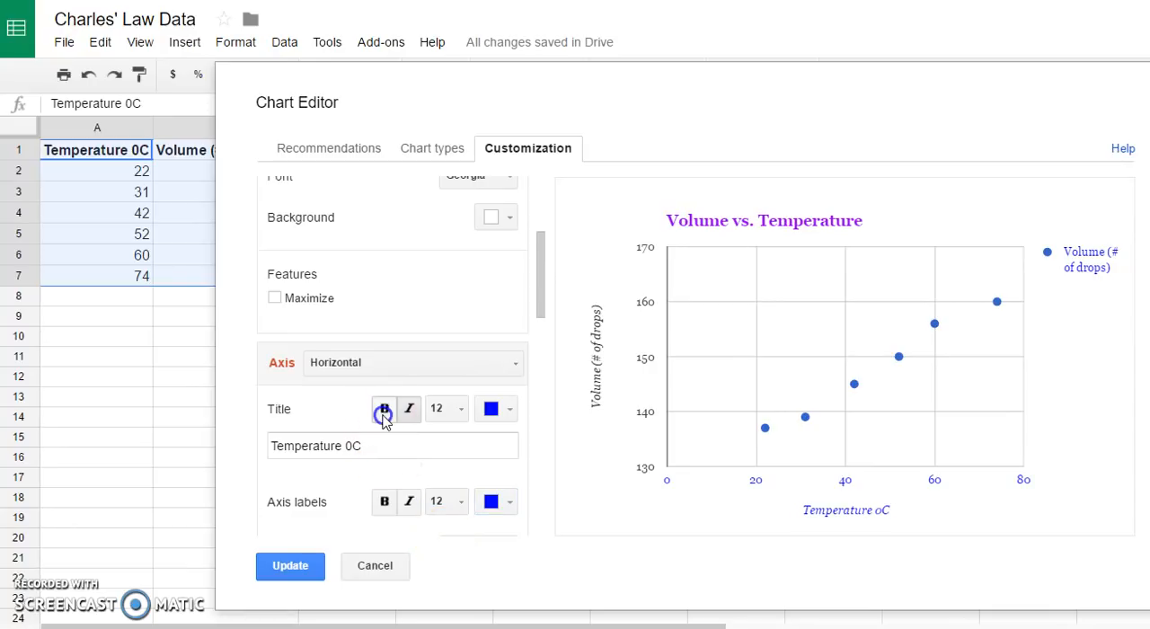
left_click(384, 503)
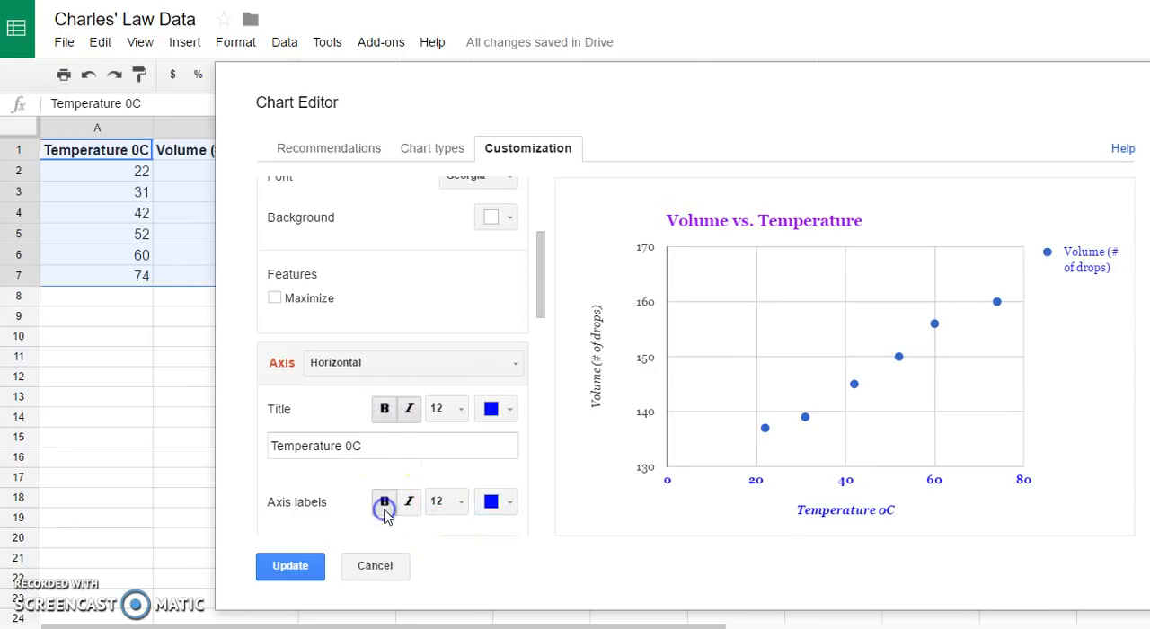
- Format the left vertical axis title and axis labels in bold blue
left_click(515, 365)
left_click(399, 422)
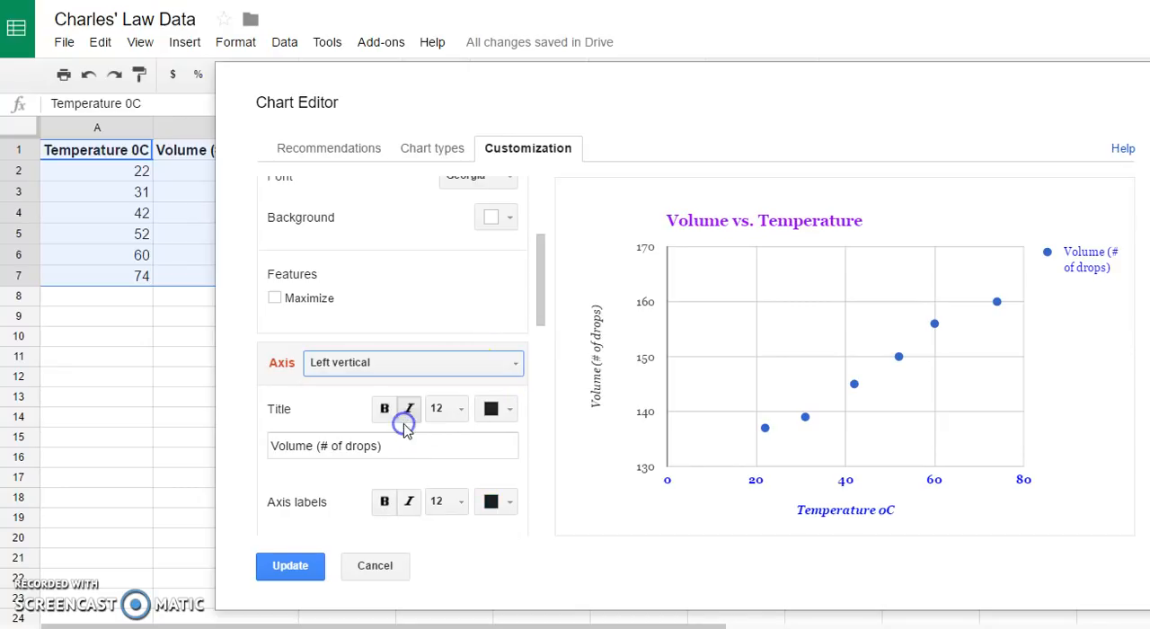
left_click(508, 409)
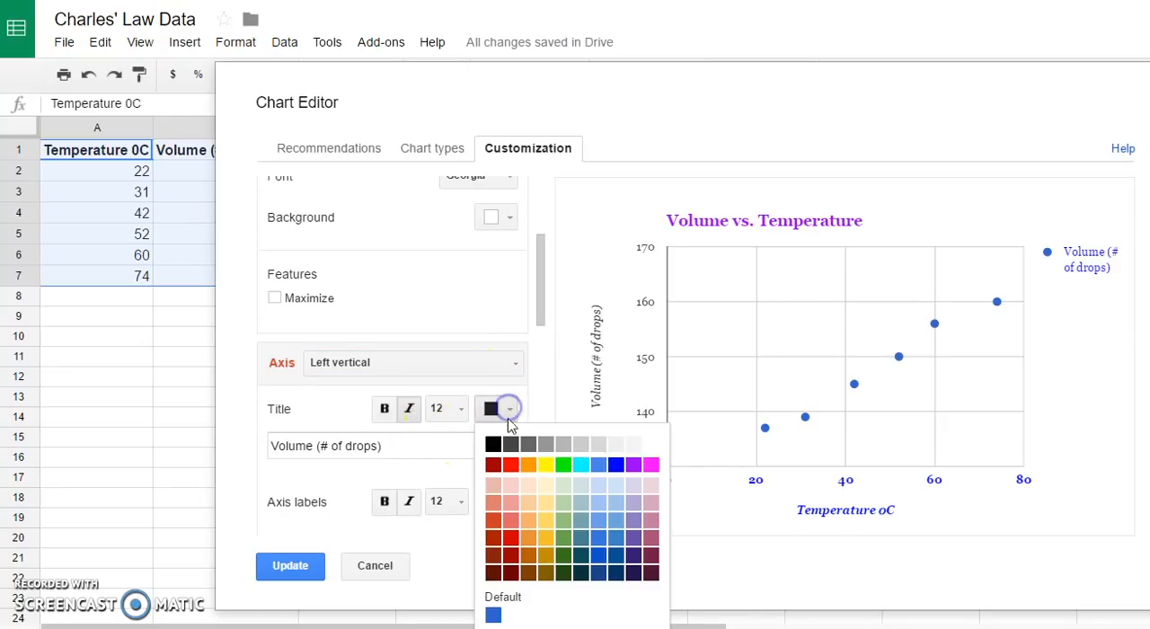
left_click(616, 466)
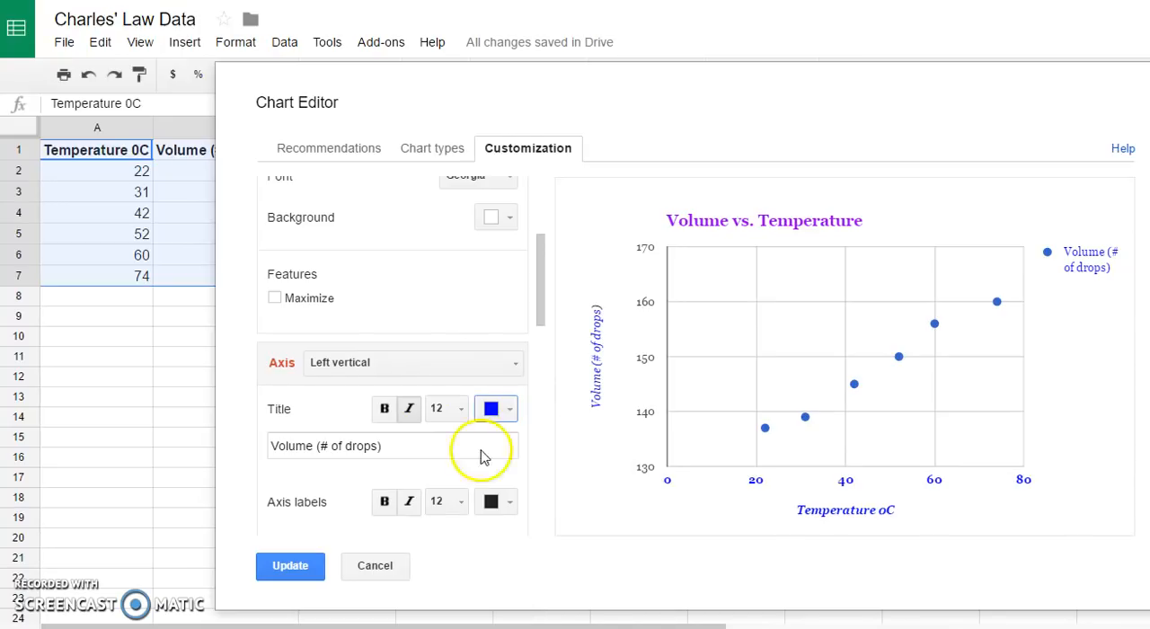
left_click(385, 409)
left_click(509, 501)
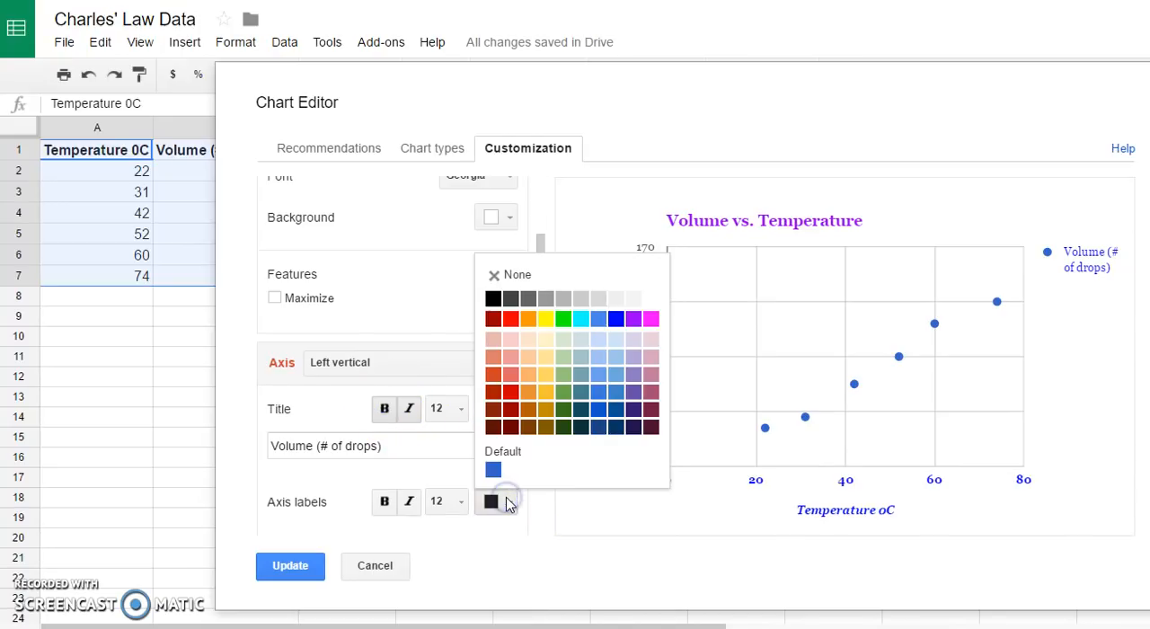
left_click(616, 318)
left_click(385, 501)
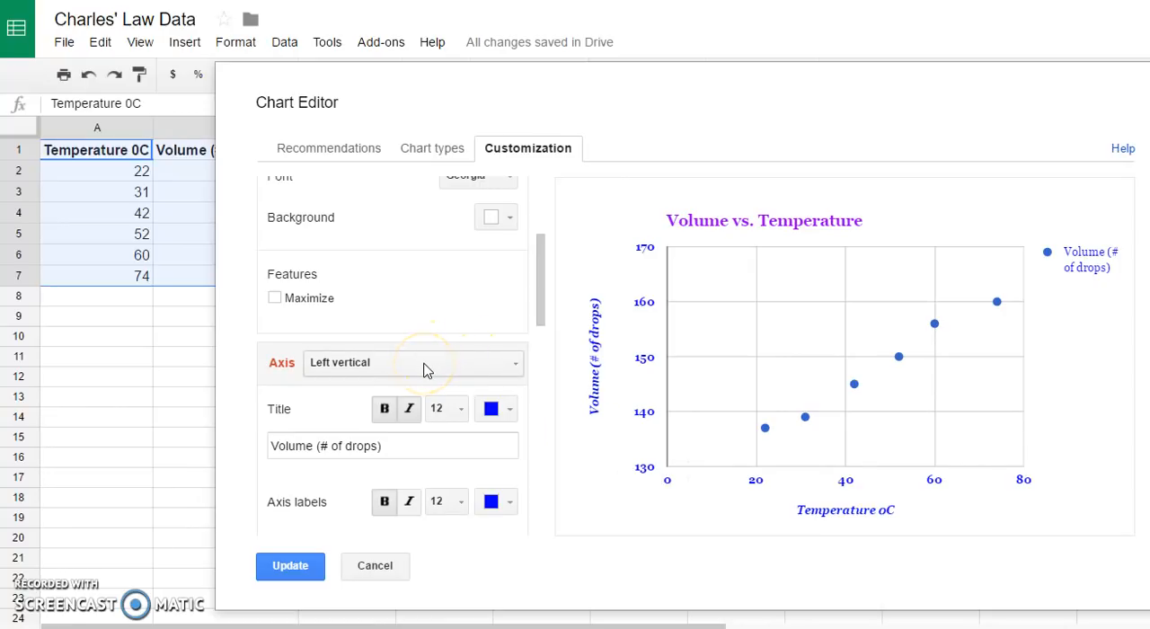
- Set the left vertical axis range to a minimum of 0 and a maximum of 200
scroll(338, 483, "down", 3)
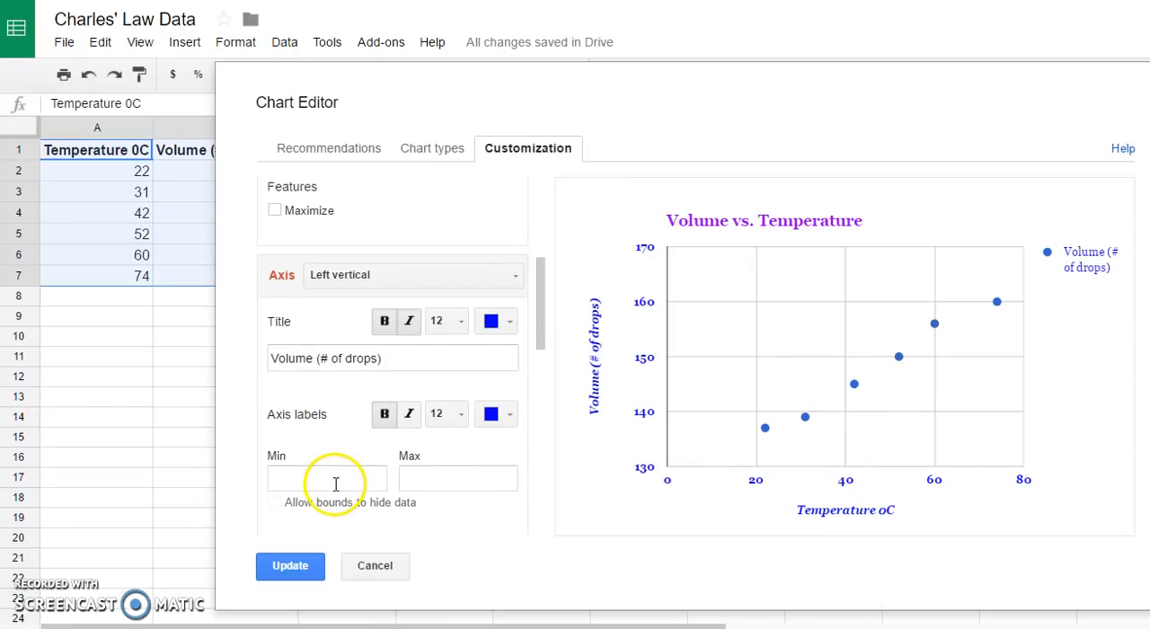
left_click(356, 393)
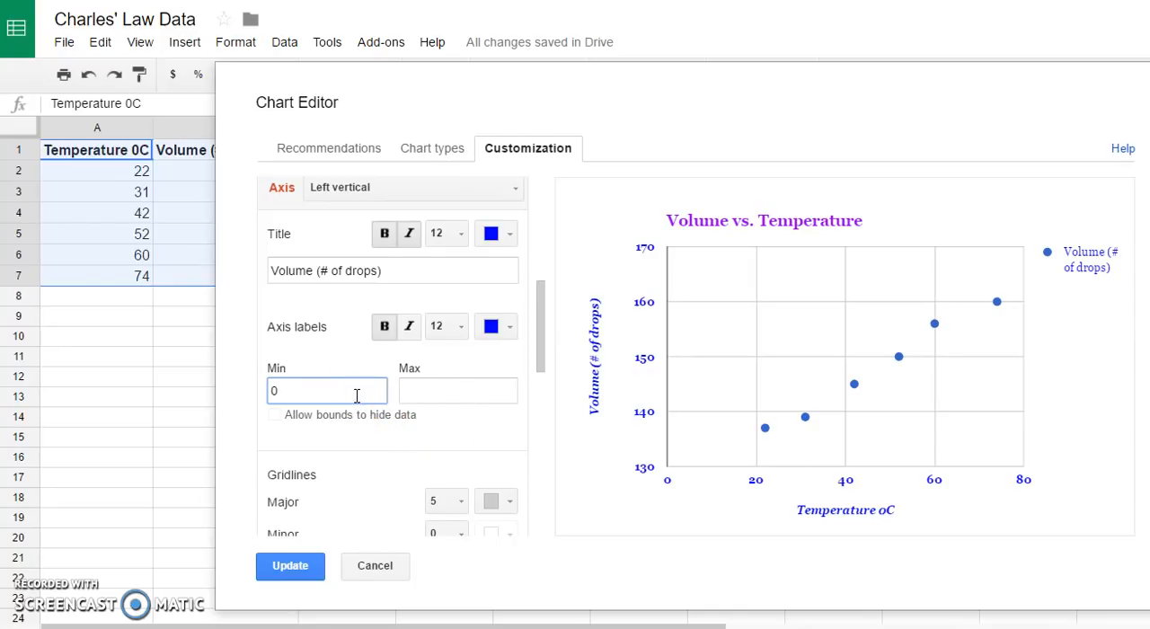
left_click(439, 390)
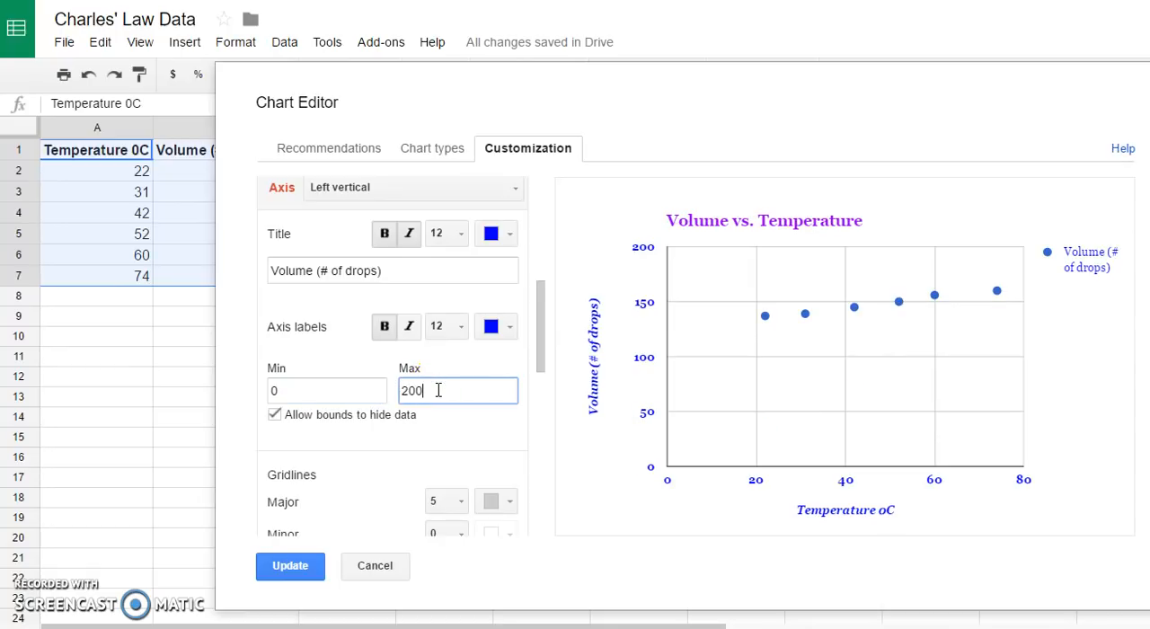
- Set the horizontal axis range to a minimum of -300 and a maximum of 200
left_click(516, 194)
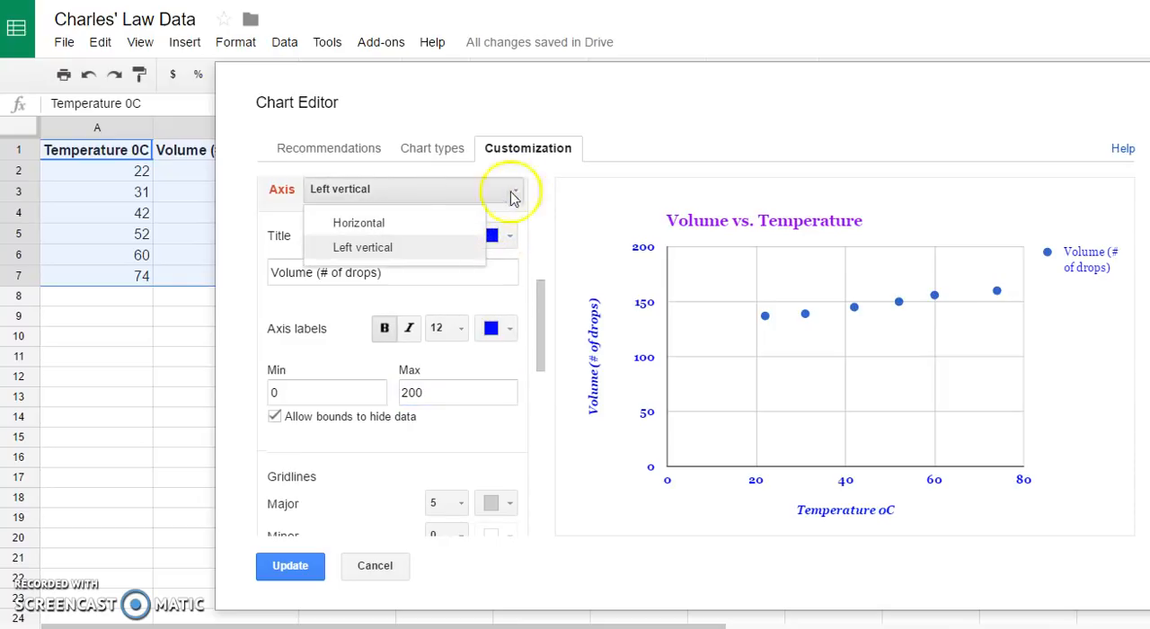
left_click(407, 231)
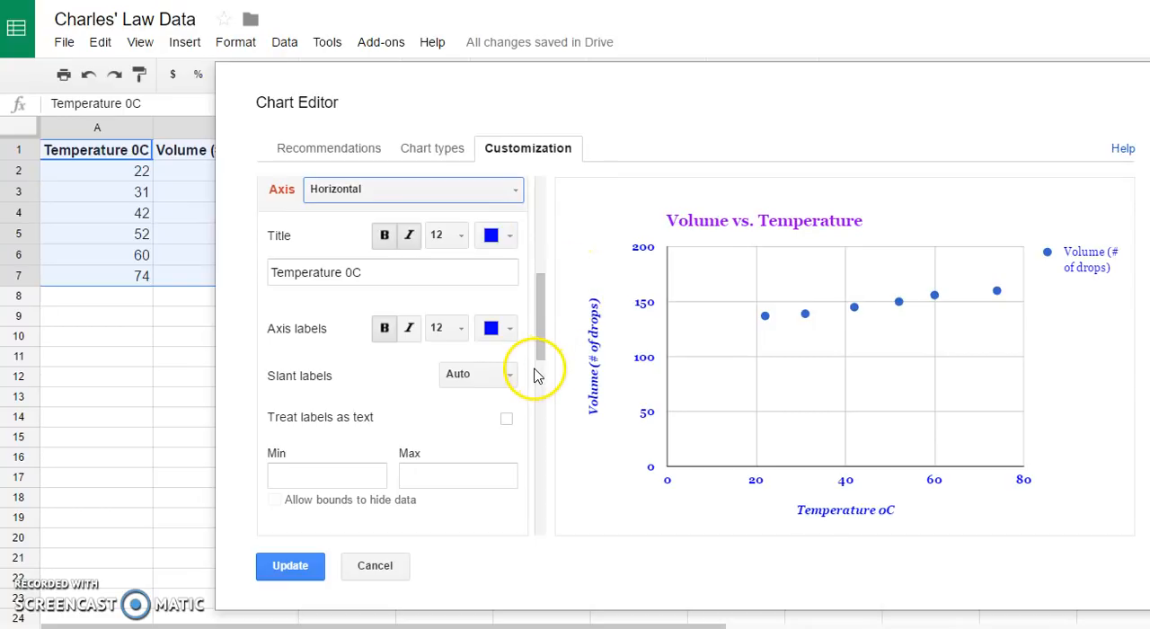
left_click_drag(533, 333, 539, 365)
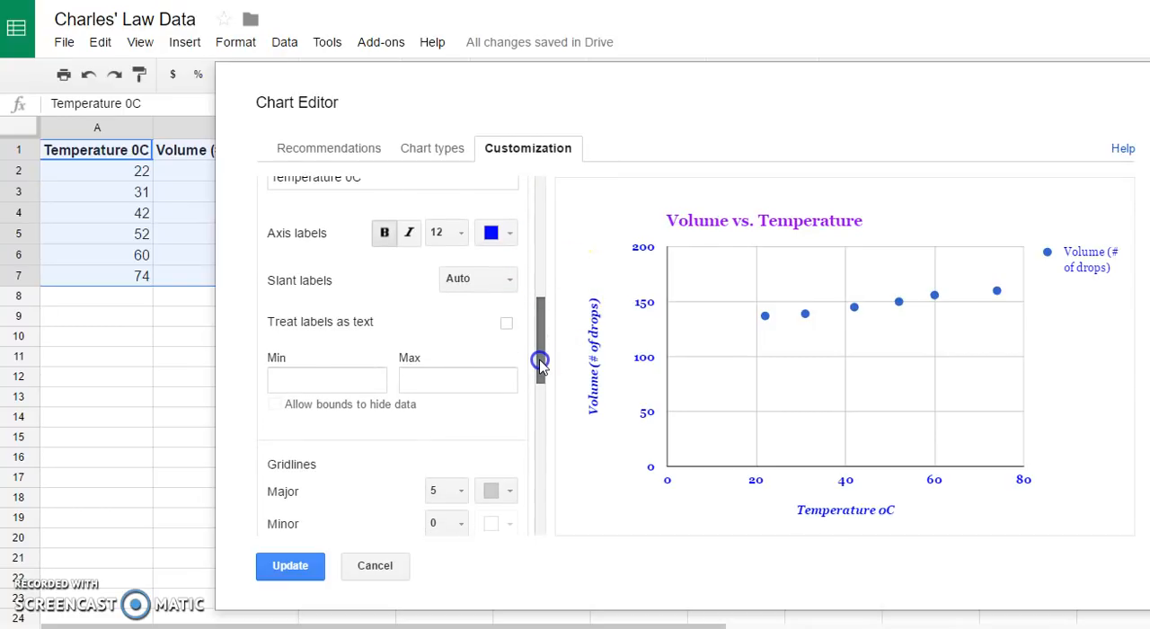
left_click(283, 379)
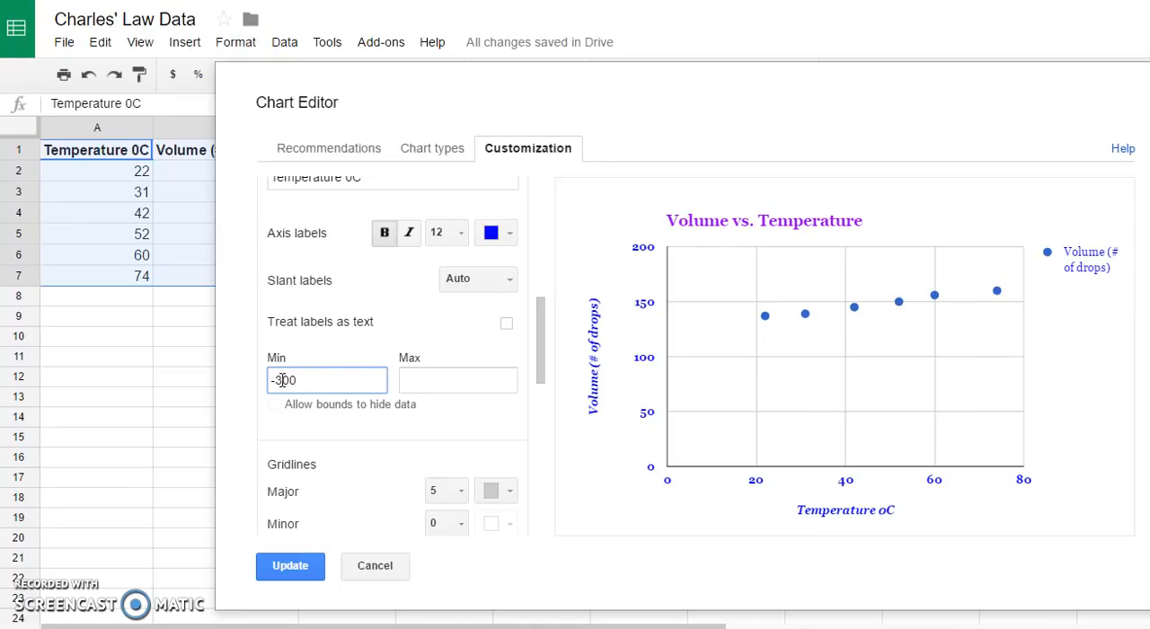
left_click(409, 382)
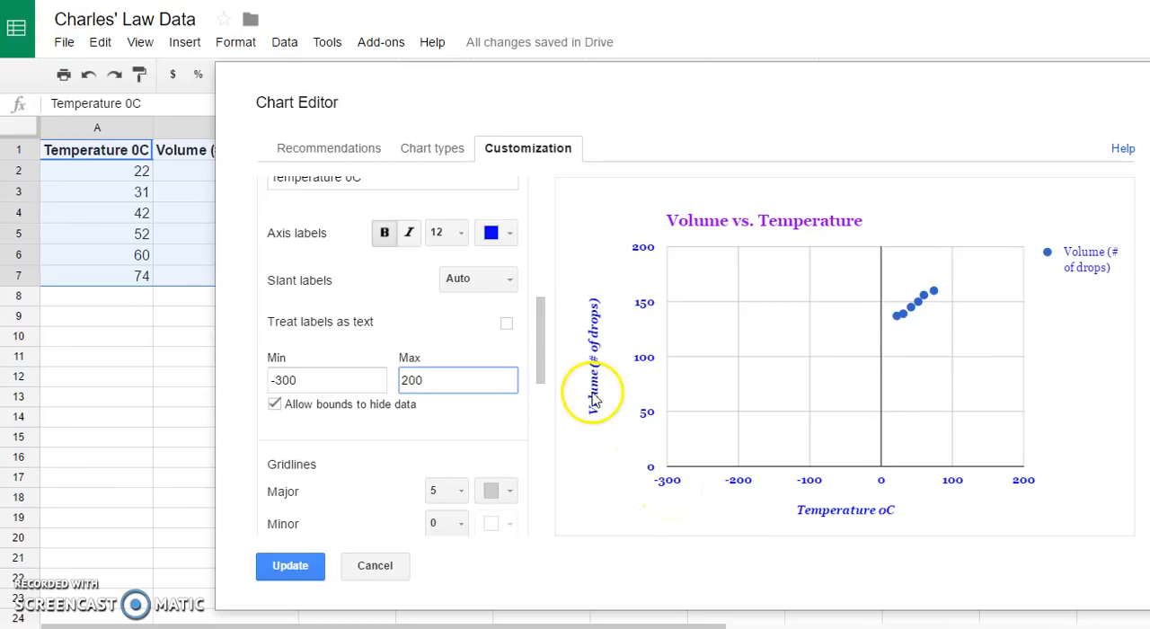
- Set the major gridline count of the horizontal axis to 10
left_click_drag(542, 377, 531, 408)
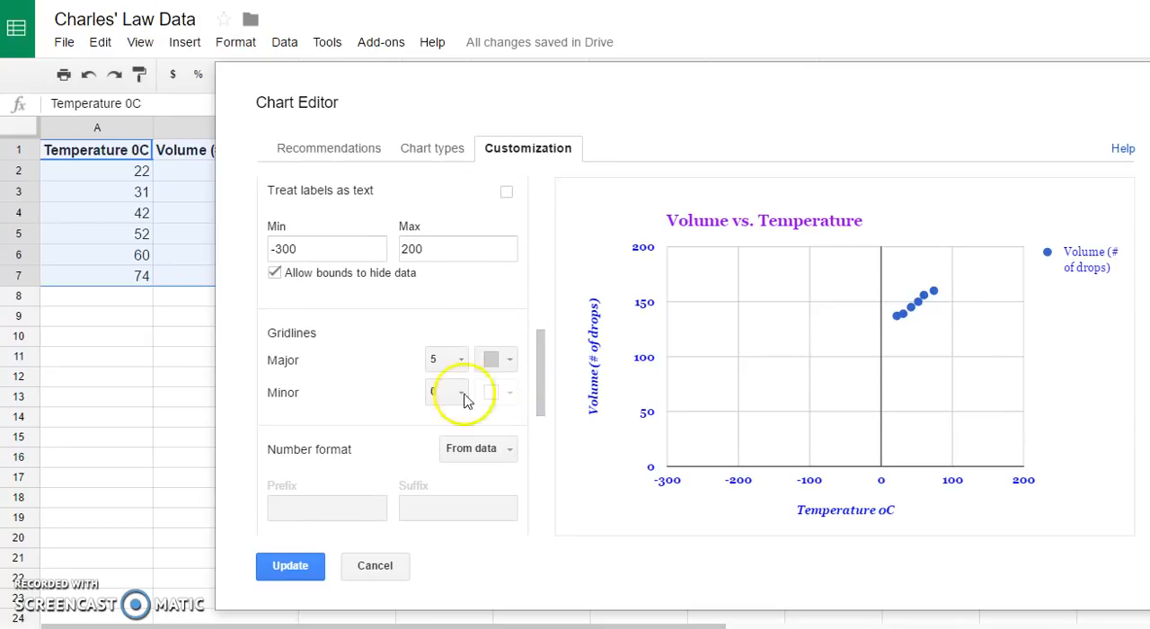
left_click(457, 360)
left_click(459, 613)
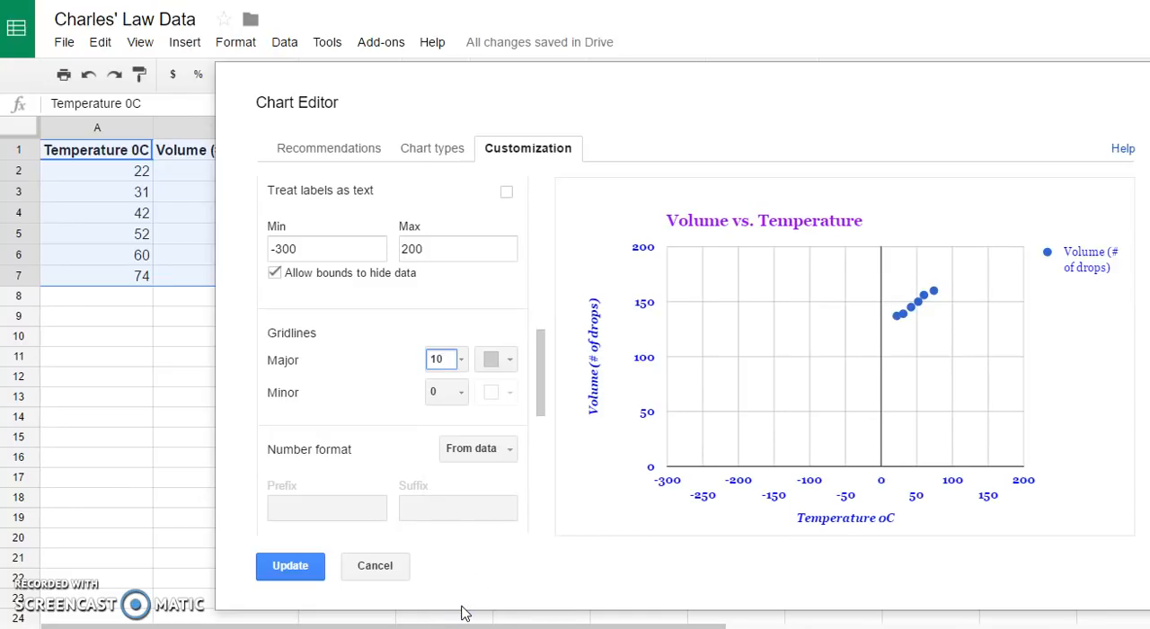
- Add a linear trendline to the Volume (# of drops) series
left_click_drag(542, 406, 541, 524)
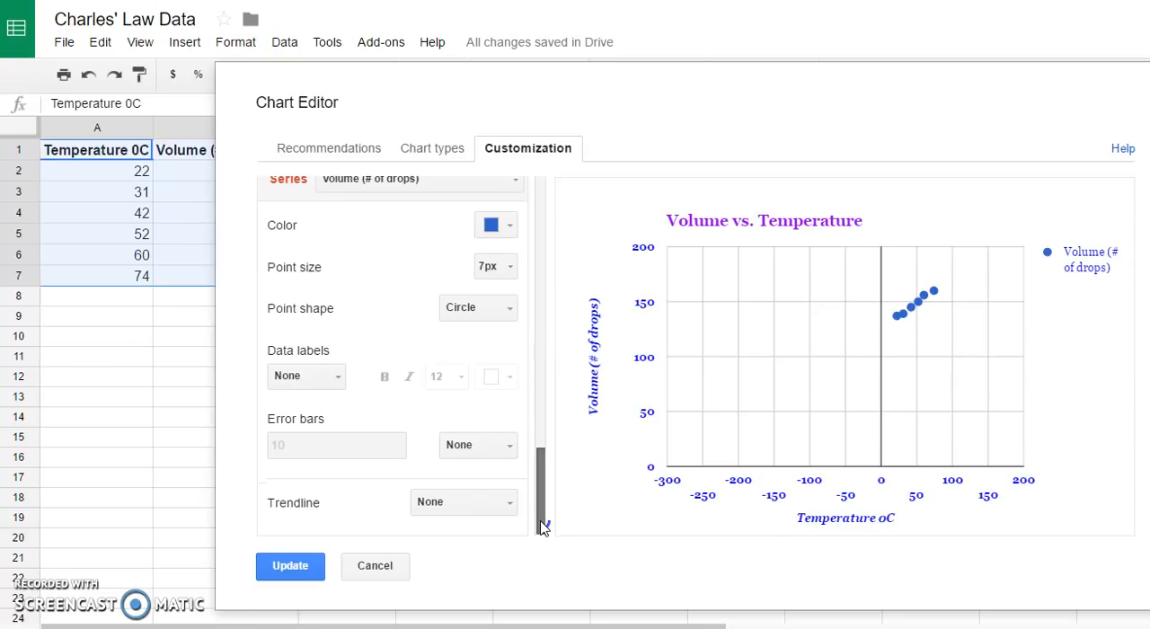
left_click(506, 508)
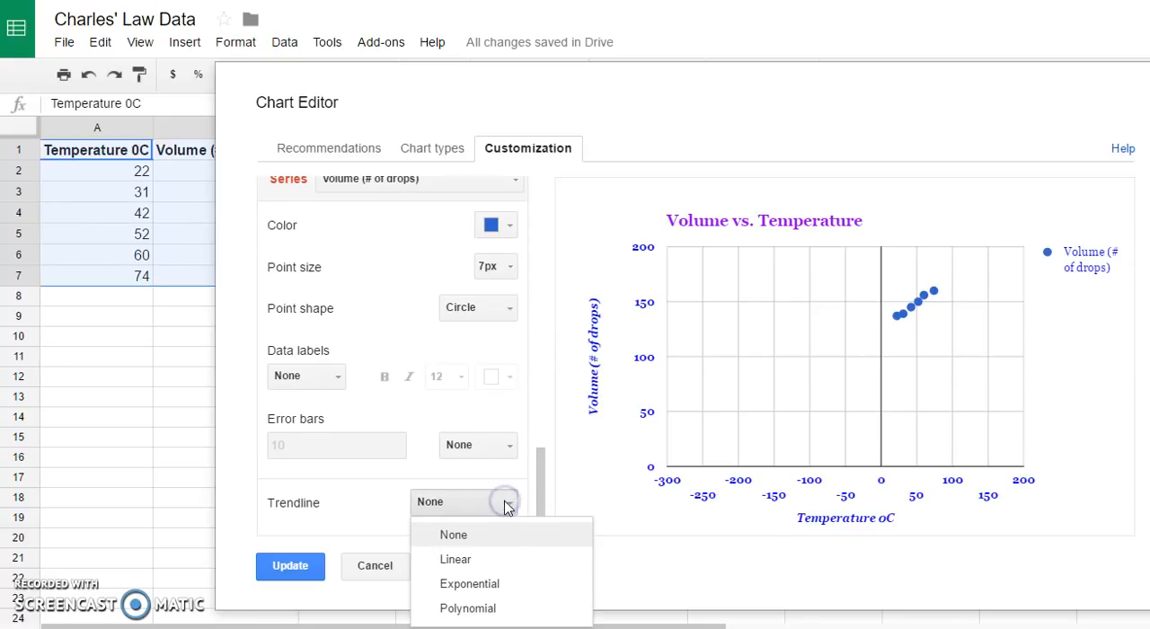
left_click(469, 566)
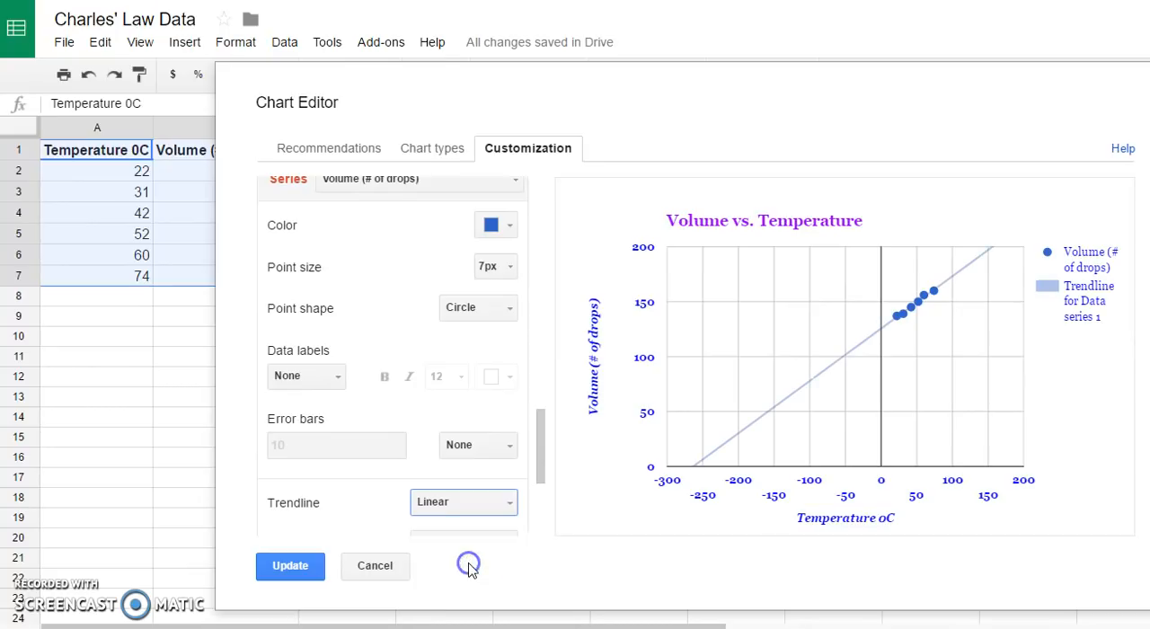
- Label the trendline with its equation and apply the customizations to the chart in the sheet
left_click_drag(537, 457, 539, 524)
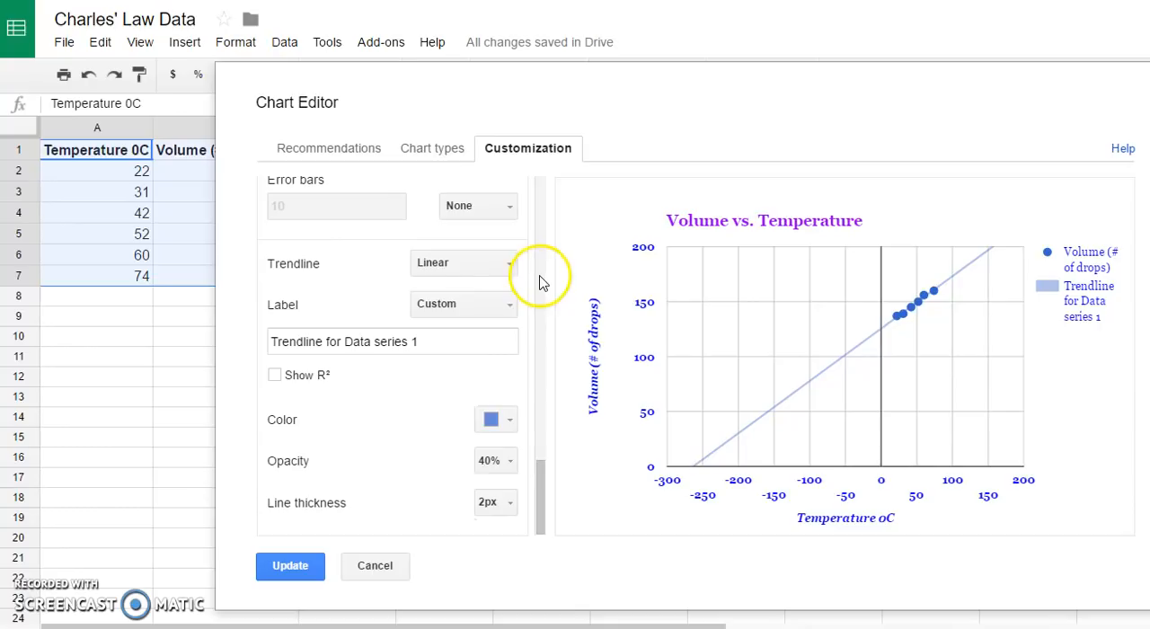
left_click(508, 309)
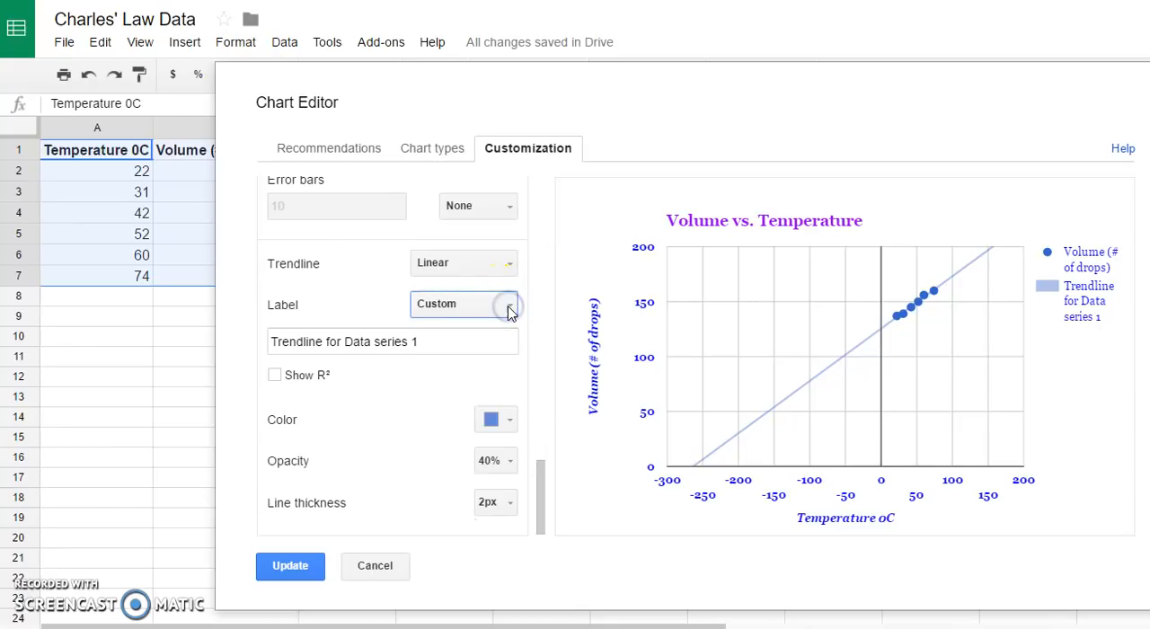
left_click(477, 361)
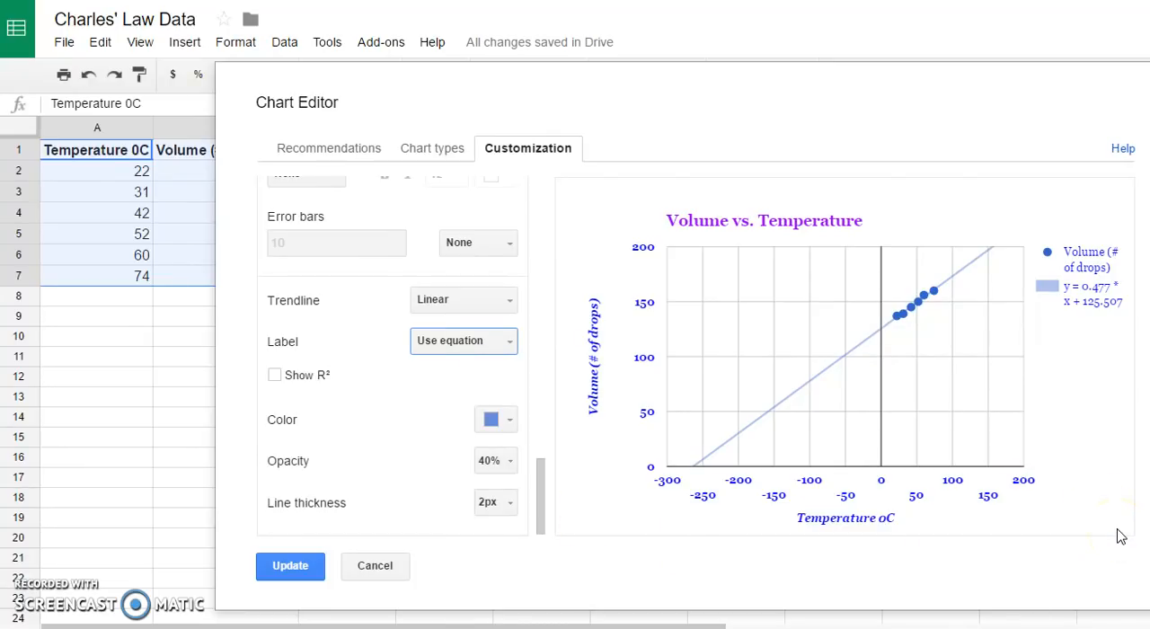
left_click(296, 573)
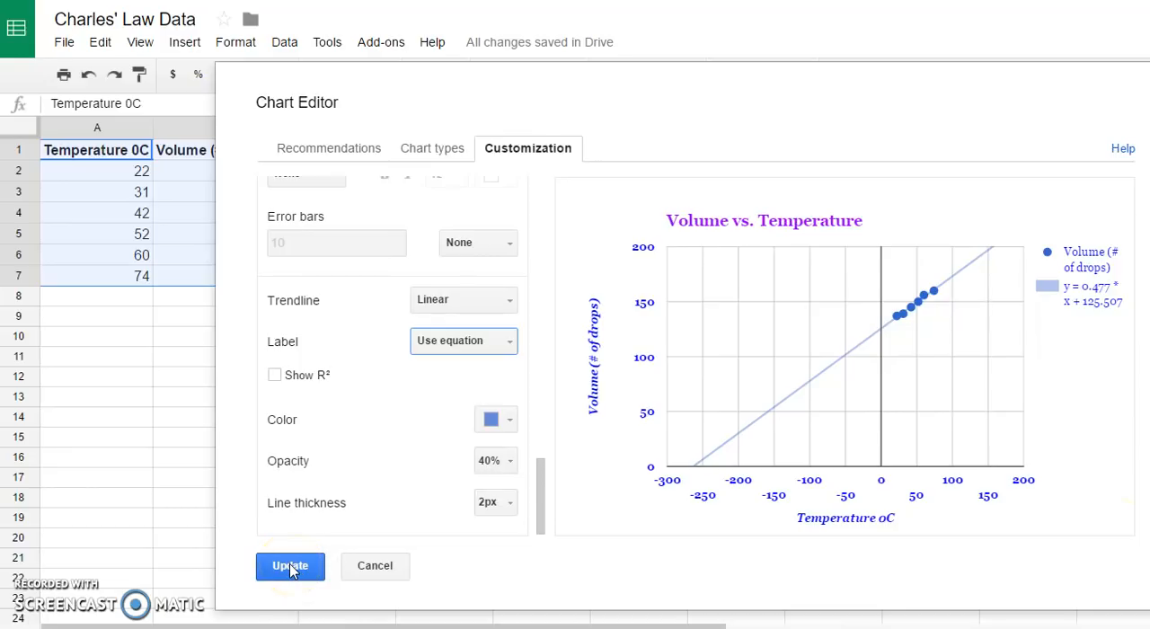
left_click(290, 568)
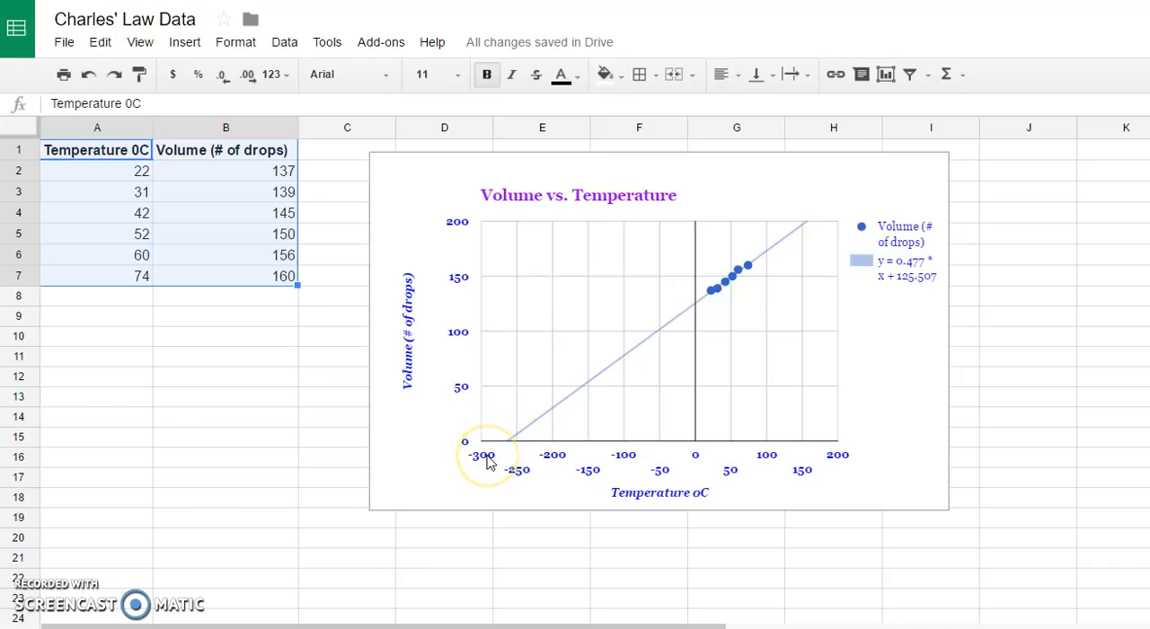
- Reopen the chart's advanced editor, set the horizontal axis minor gridline count to 5, and update the chart
right_click(898, 477)
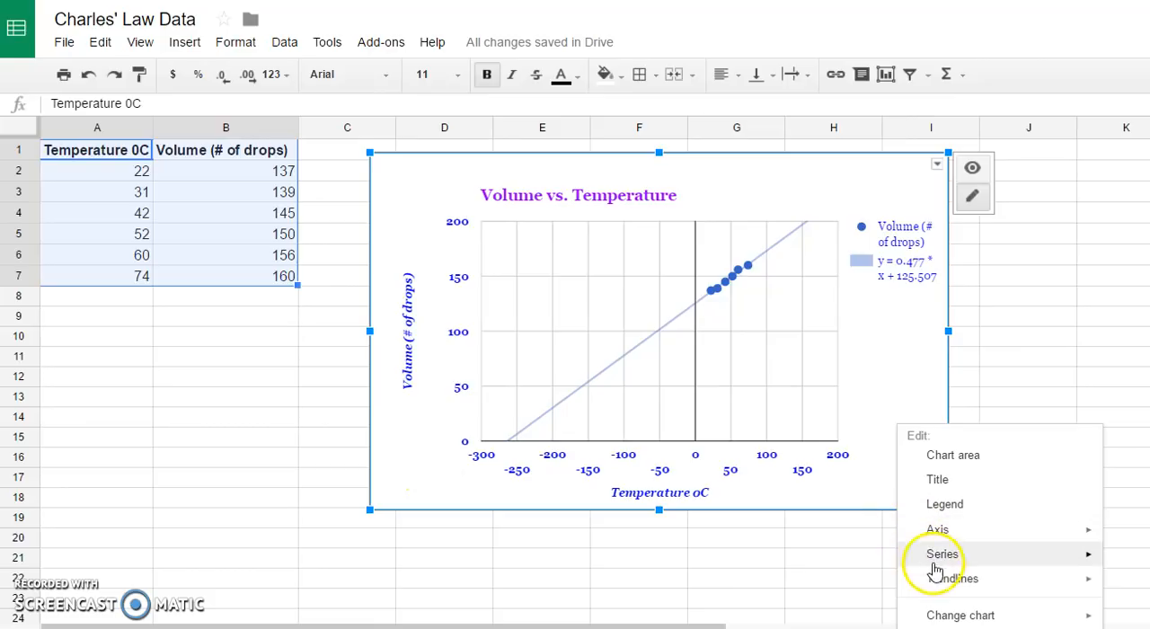
left_click(958, 627)
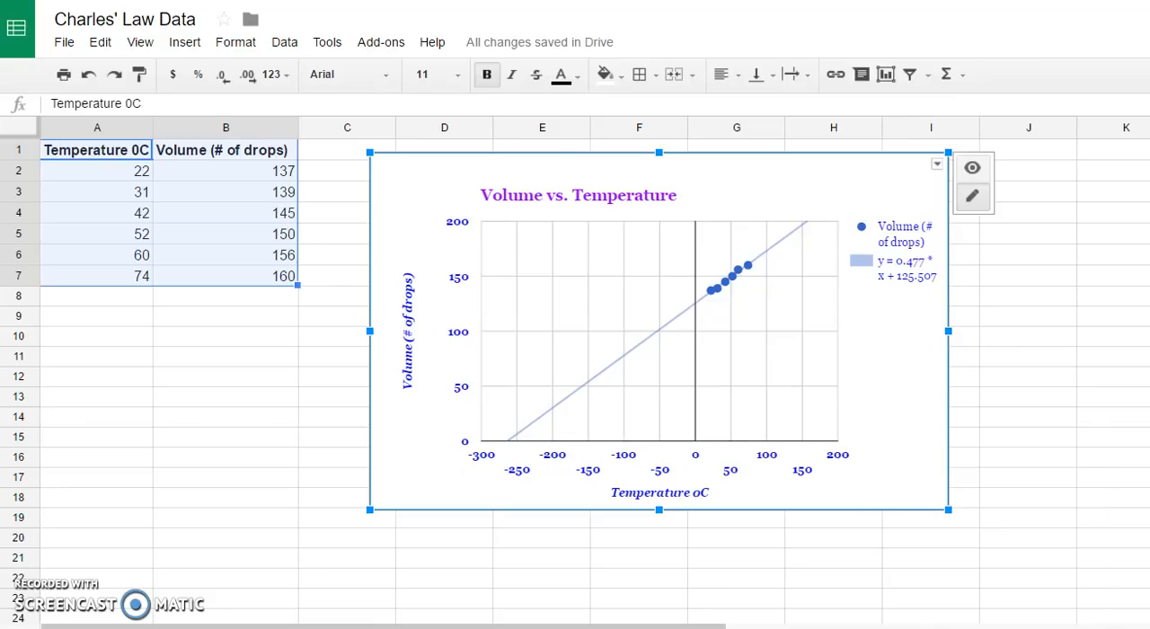
left_click_drag(539, 241, 544, 385)
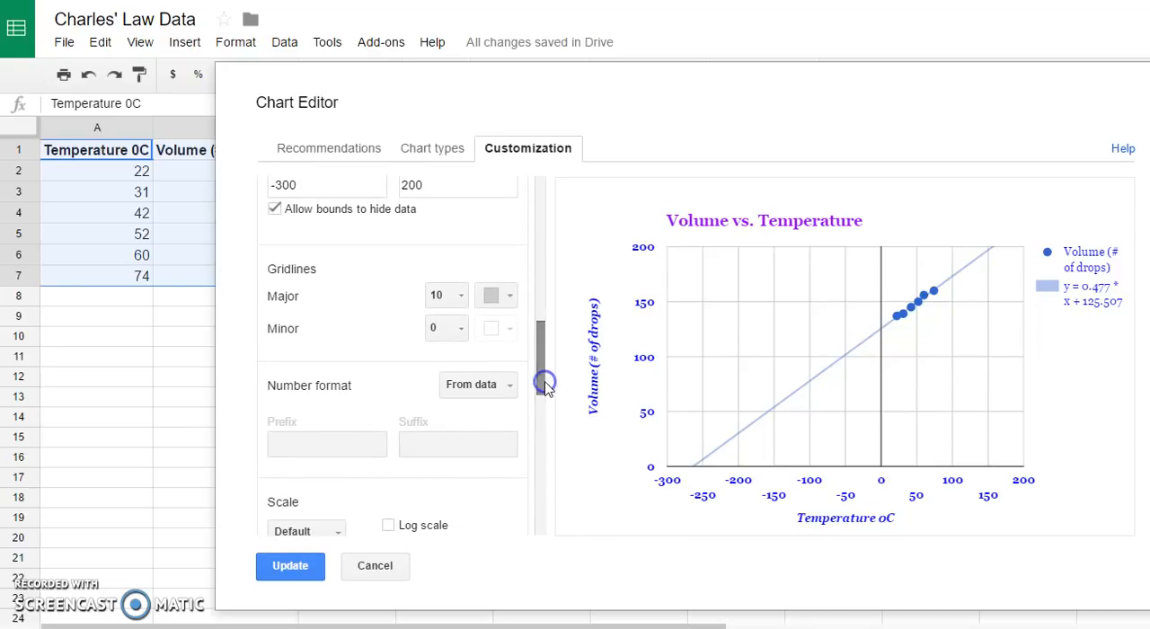
left_click(463, 333)
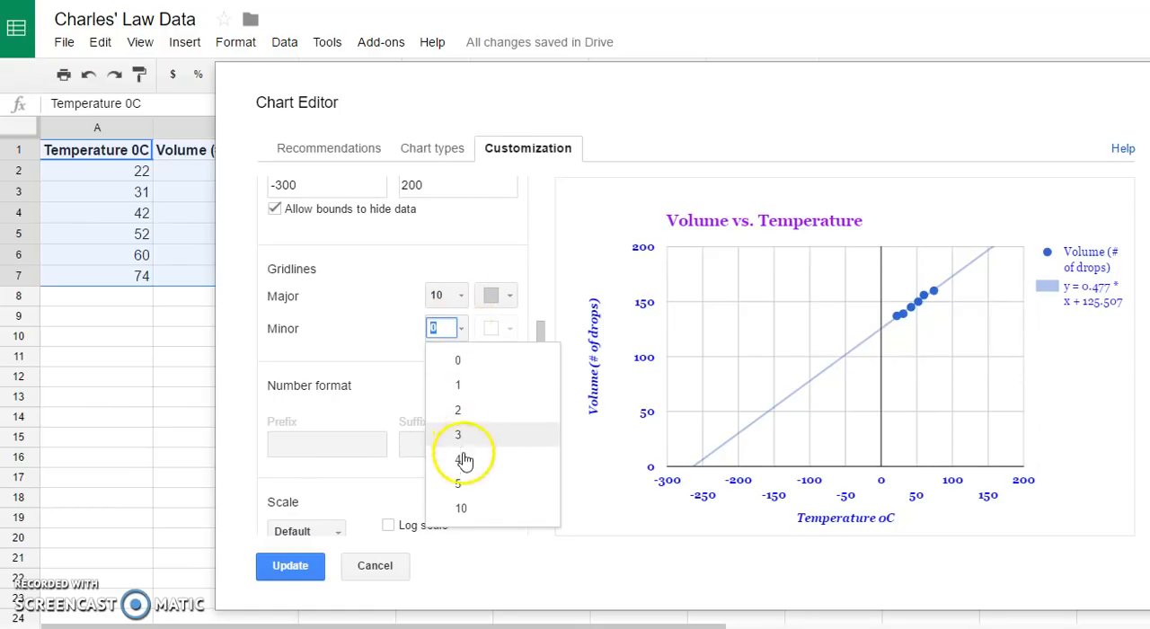
left_click(463, 485)
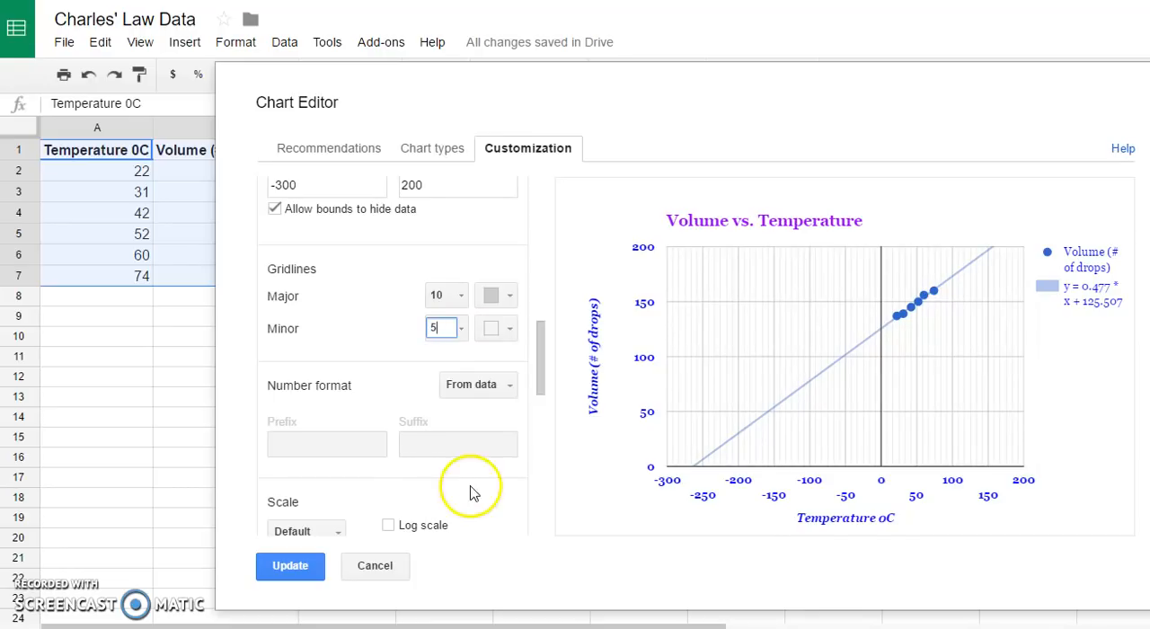
mouse_move(705, 471)
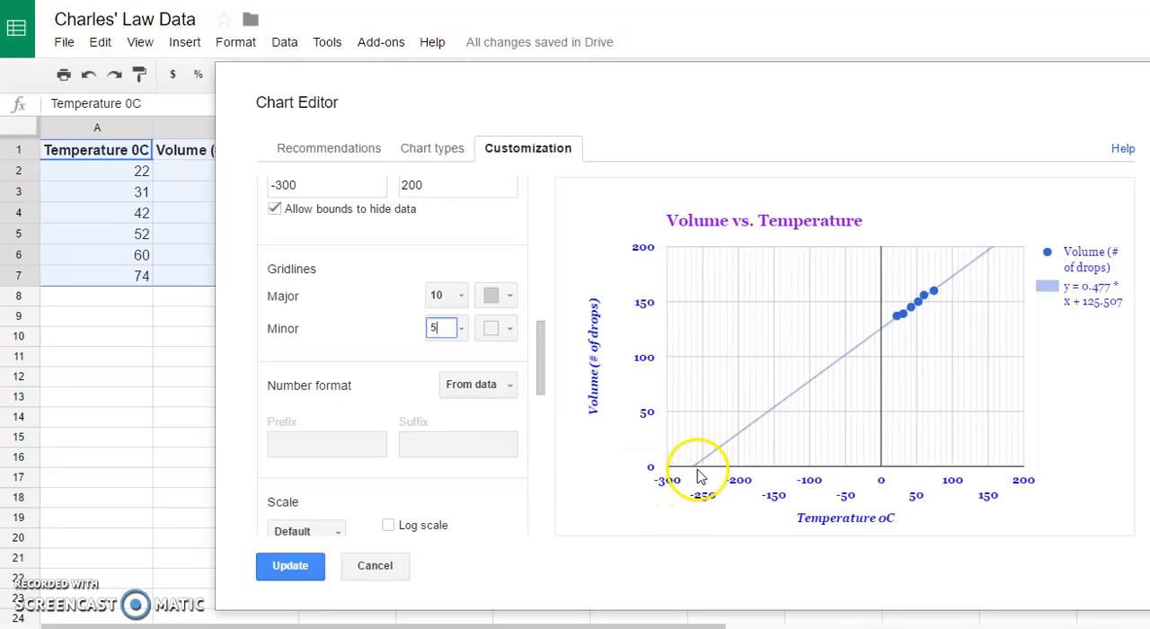
mouse_move(698, 471)
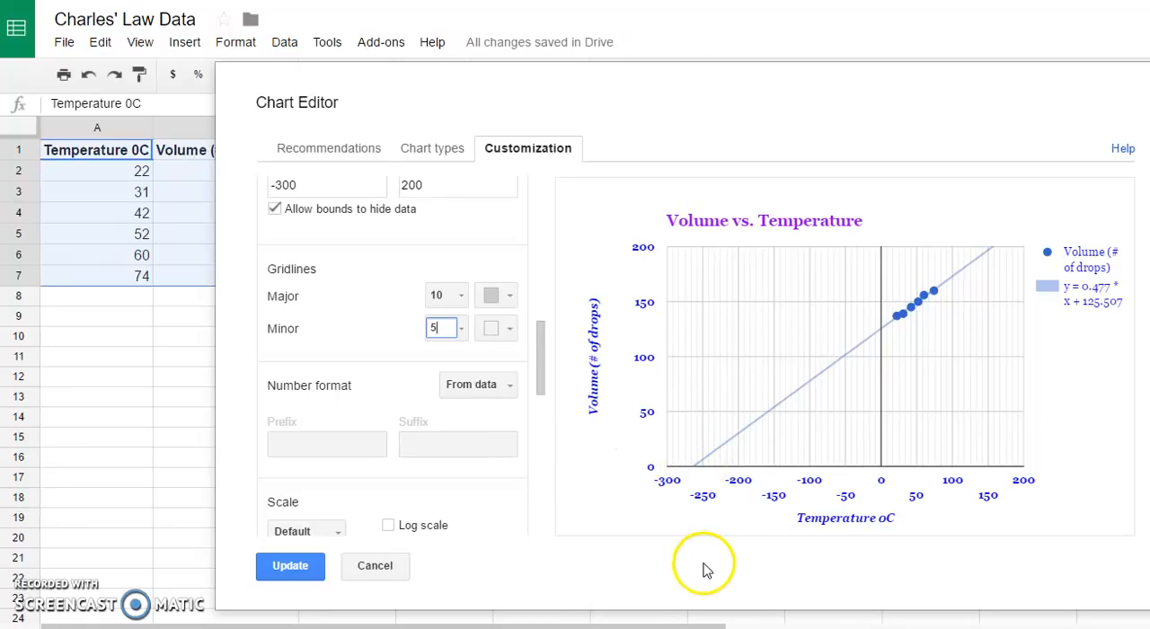
left_click(290, 565)
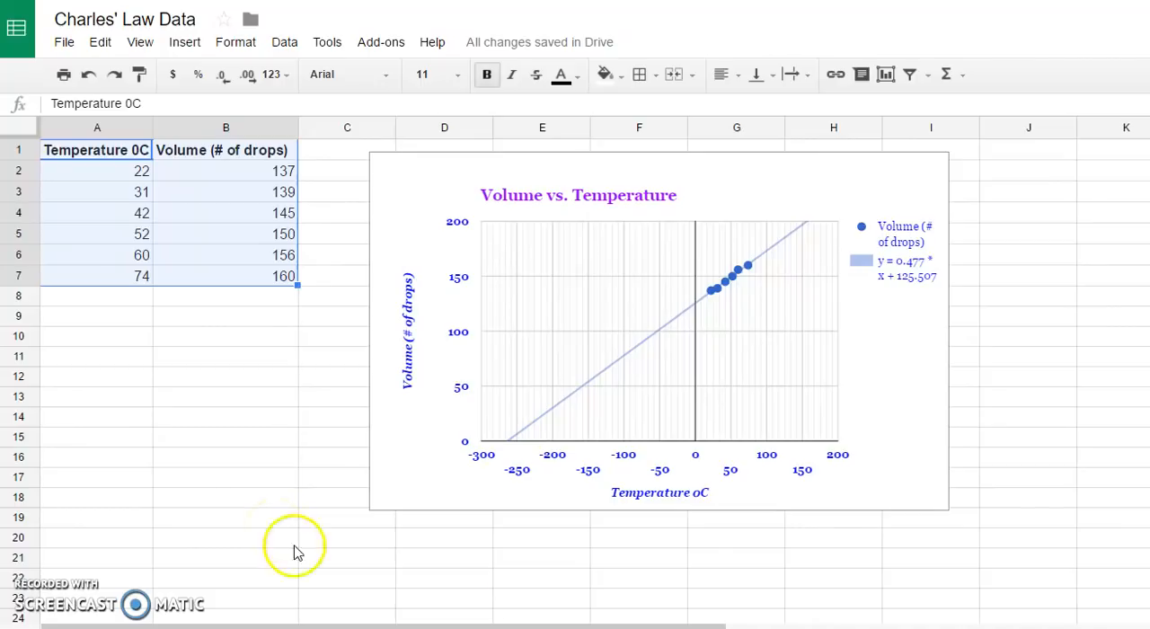
right_click(904, 454)
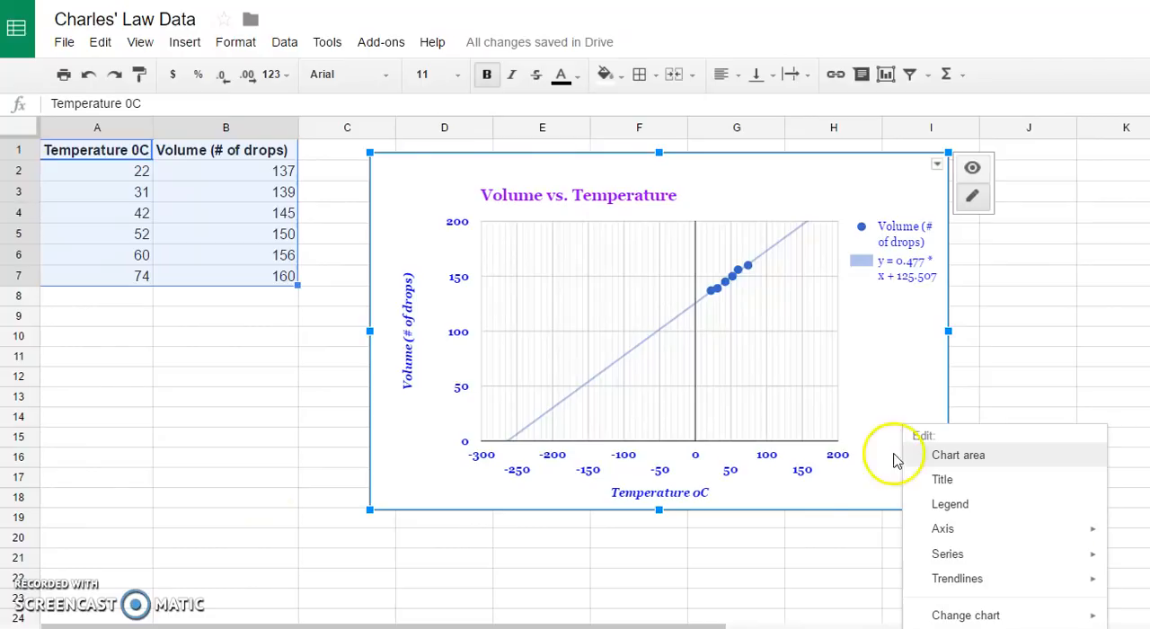
left_click(834, 553)
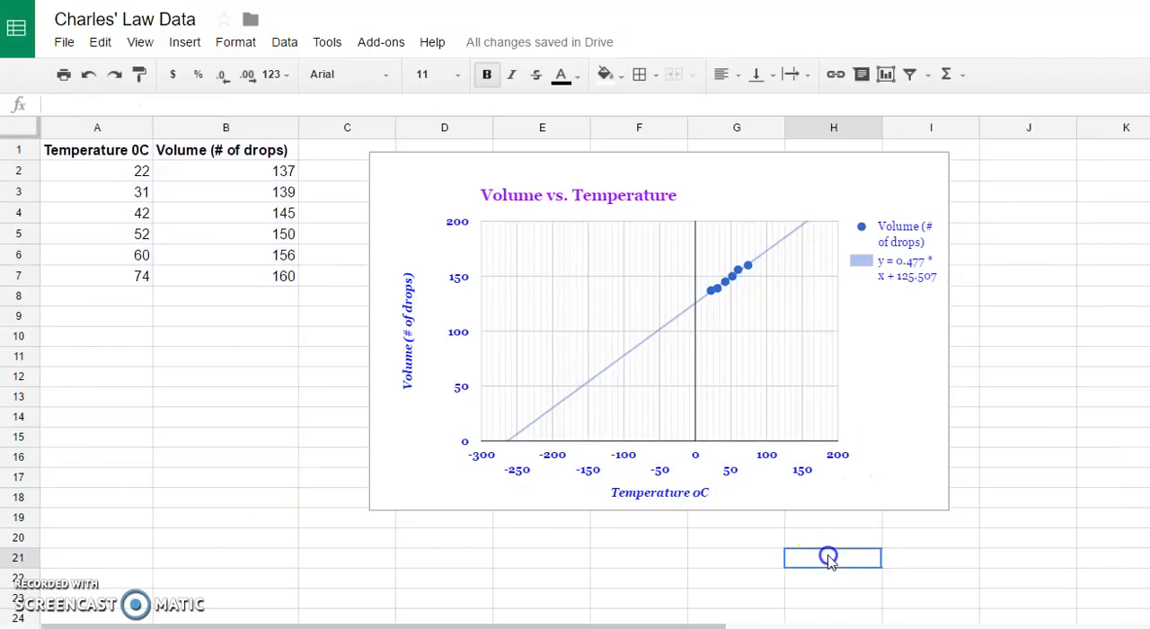